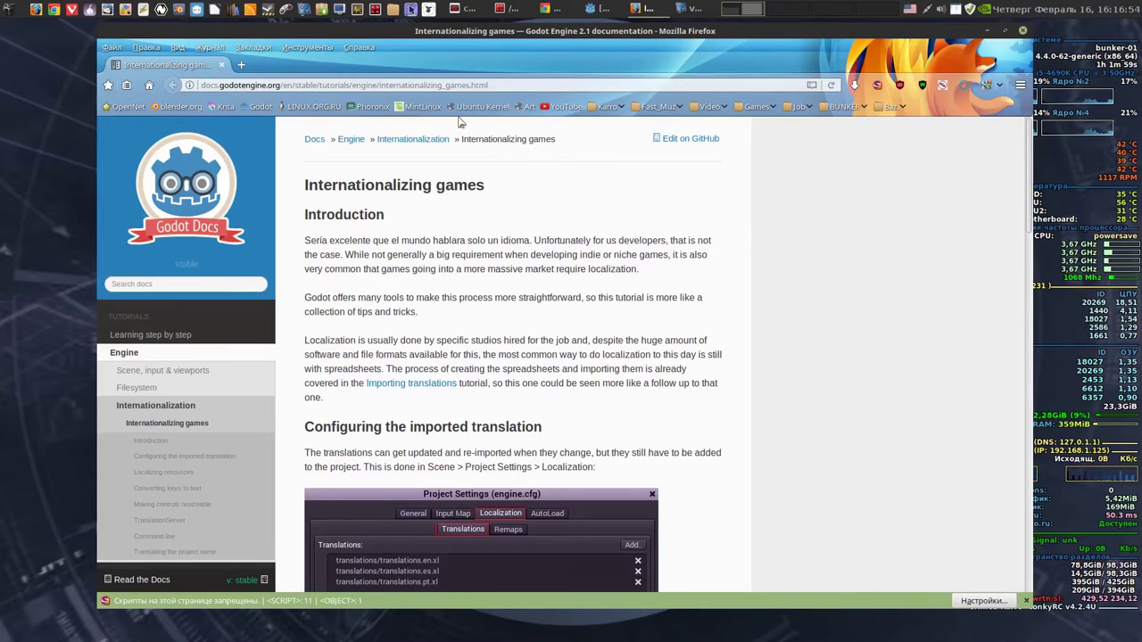
Read the Internationalizing games tutorial, scrolling down to the footer and back up
click(488, 86)
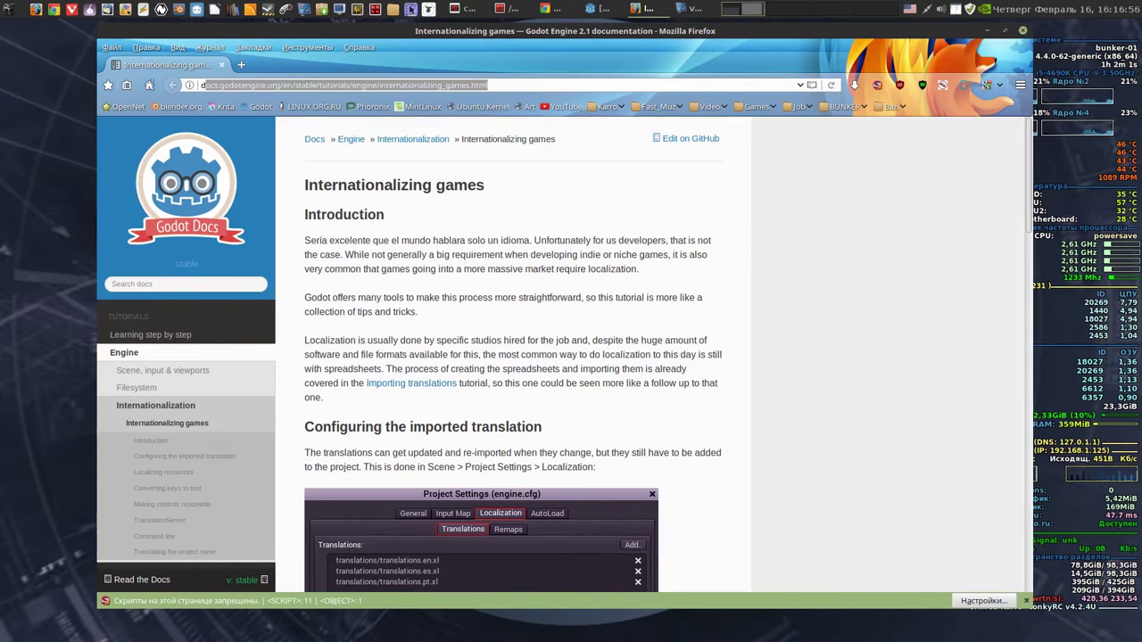
click(809, 276)
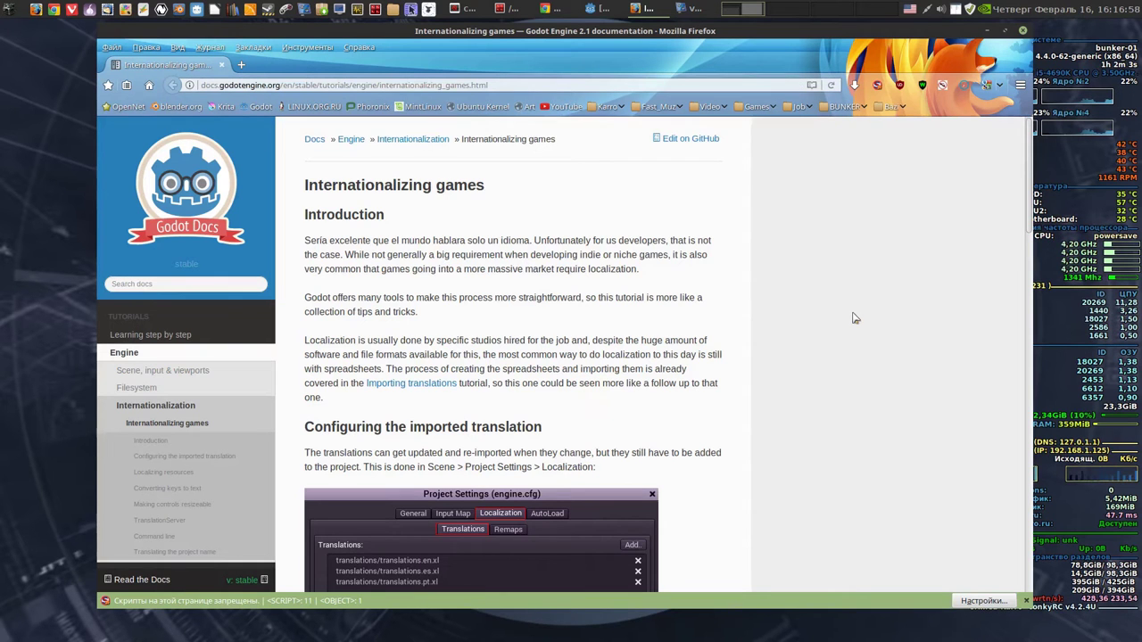
scroll(854, 318, down, 3)
scroll(854, 319, down, 6)
scroll(852, 318, down, 5)
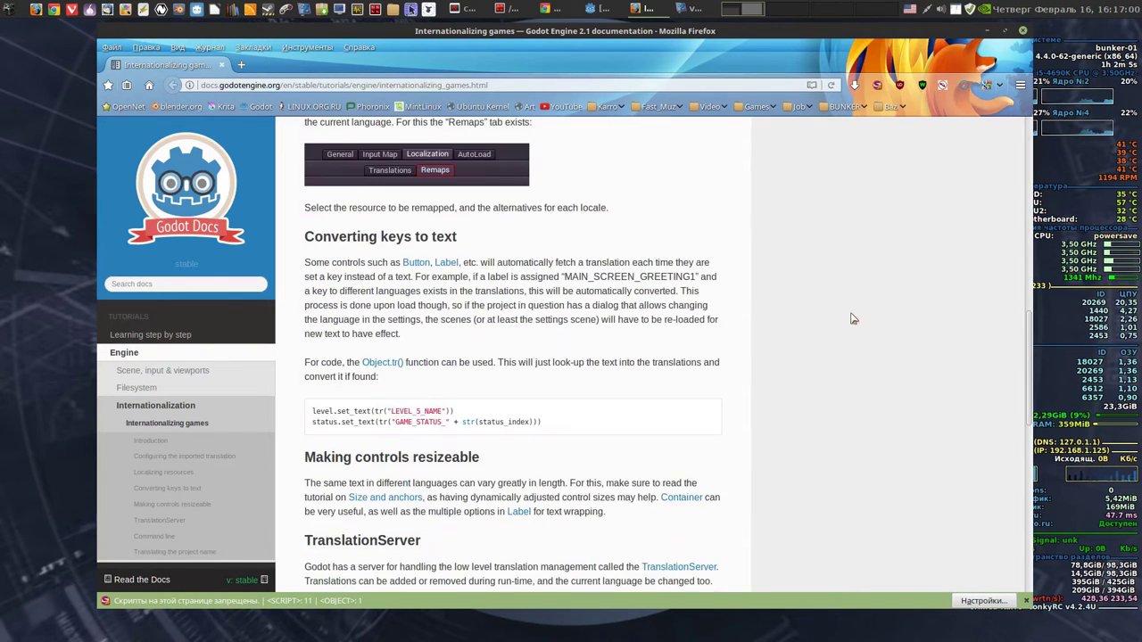
scroll(854, 318, down, 5)
scroll(854, 319, down, 4)
scroll(852, 319, down, 3)
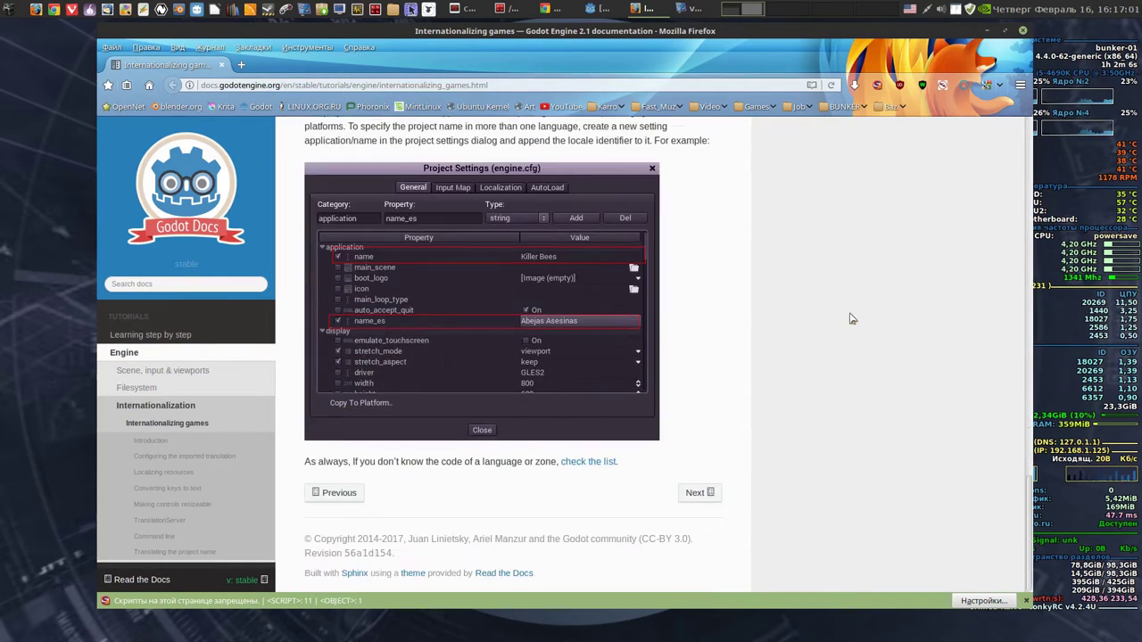
scroll(850, 318, up, 4)
scroll(850, 318, up, 10)
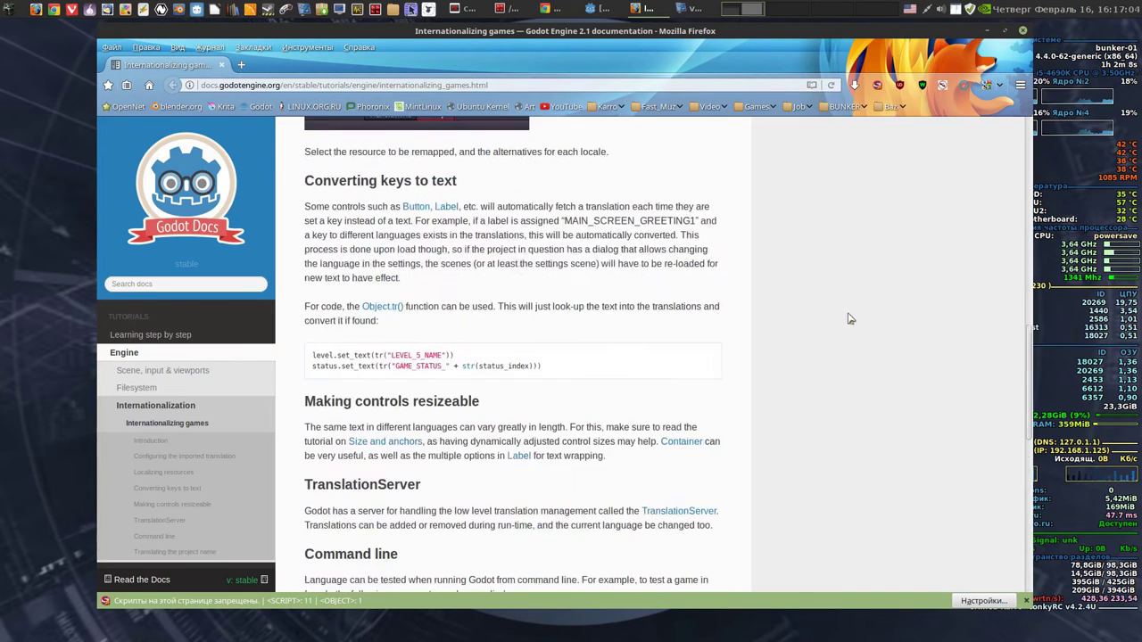
scroll(850, 318, up, 5)
scroll(850, 318, up, 4)
scroll(850, 319, up, 5)
scroll(850, 319, up, 6)
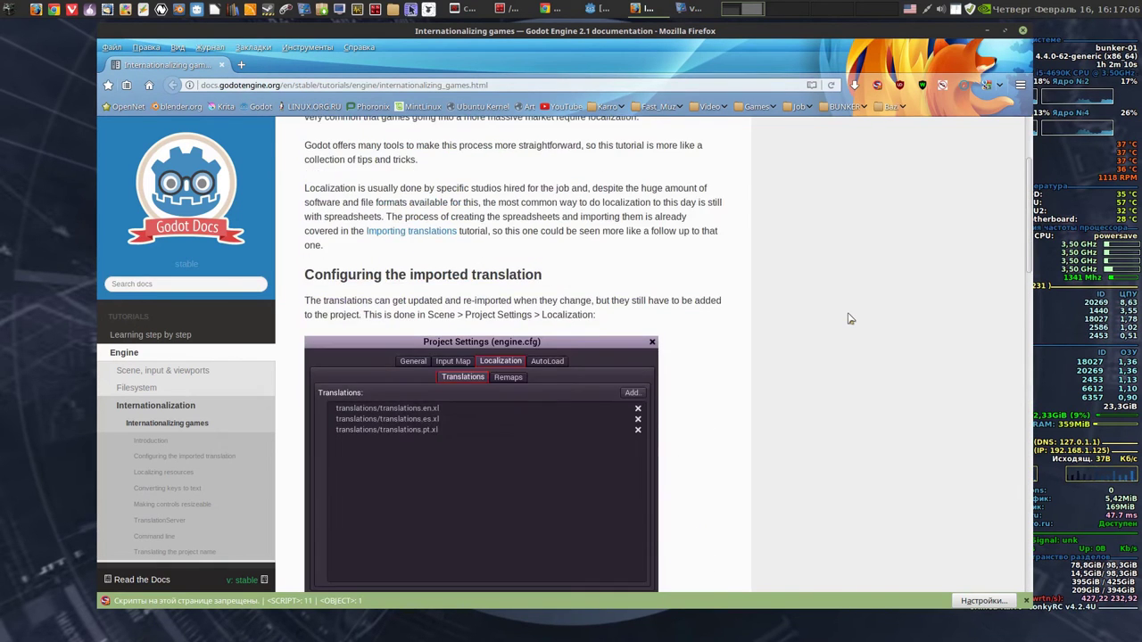
scroll(850, 319, up, 3)
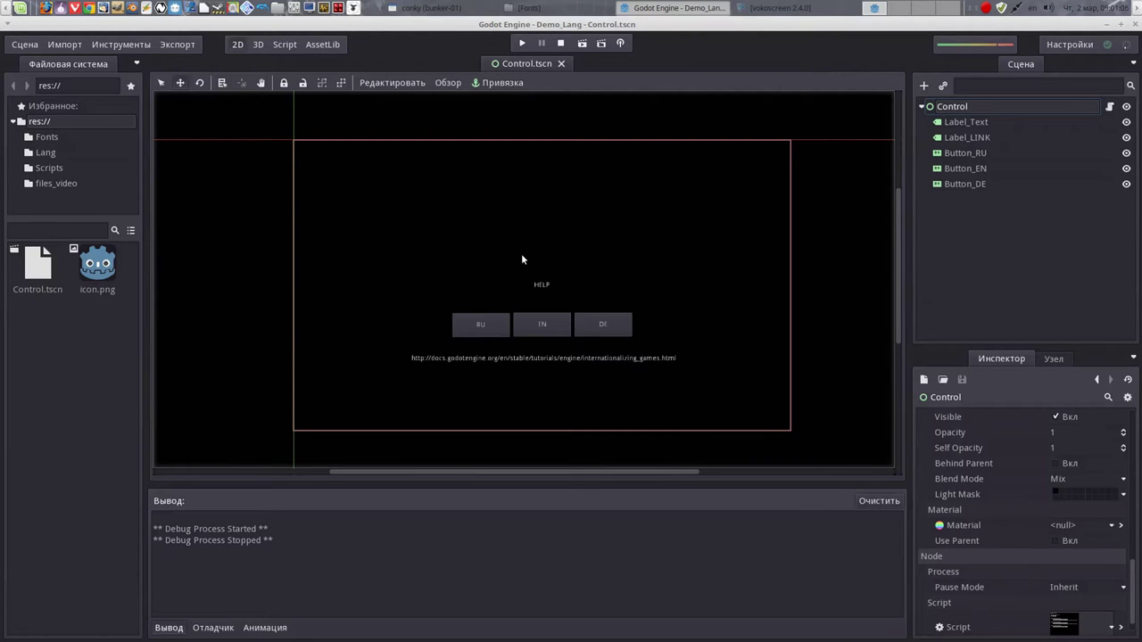
Check that the Fonts folder holds NotoSans-Bold.ttf, then bring up Godot's Импорт list
click(593, 10)
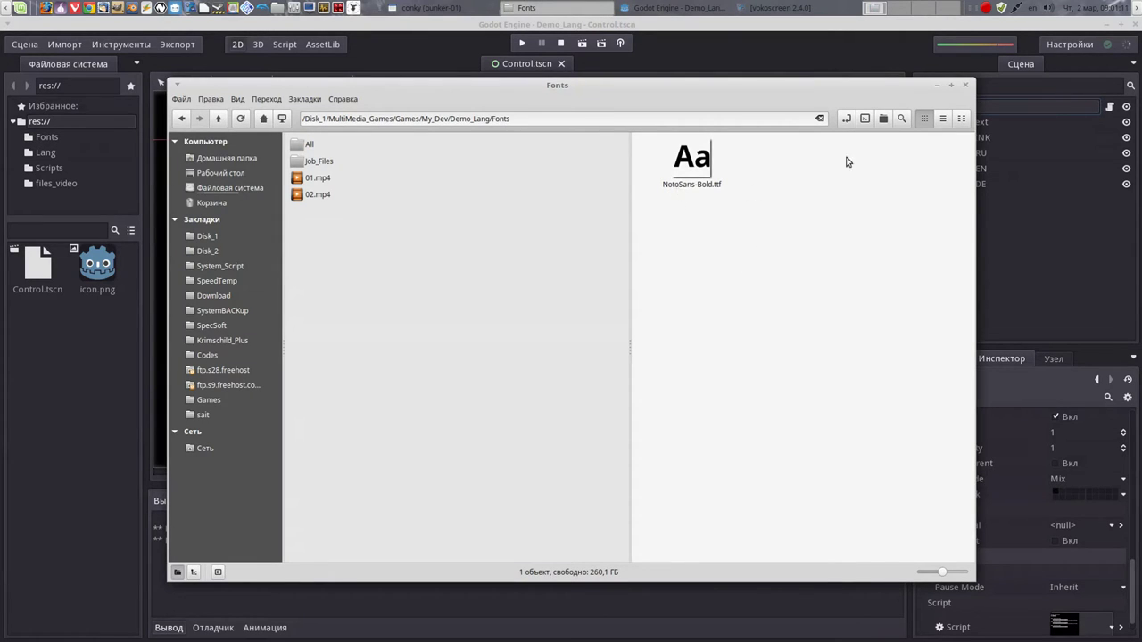
click(936, 87)
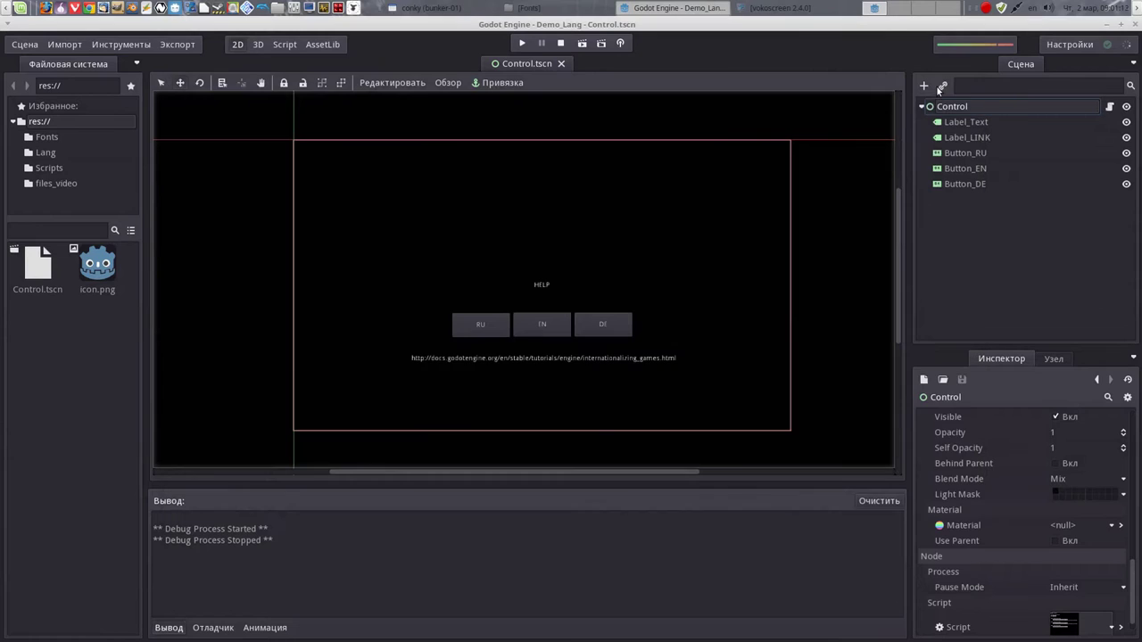
click(62, 46)
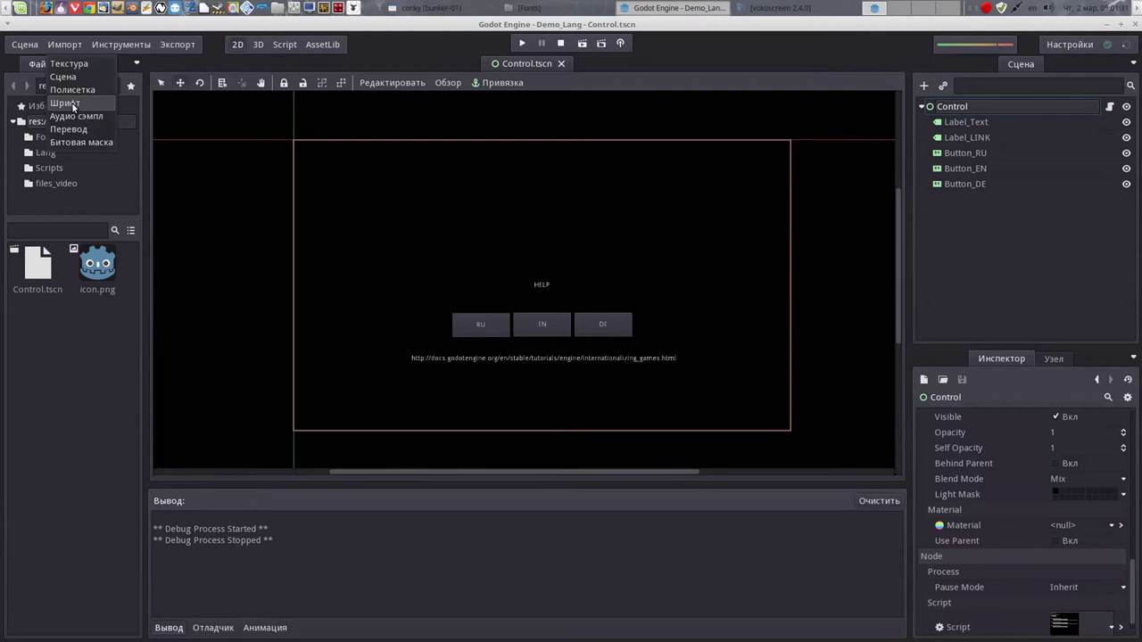
Start an Импорт > Шрифт font import with NotoSans-Bold.ttf as the Исходный шрифт
click(401, 58)
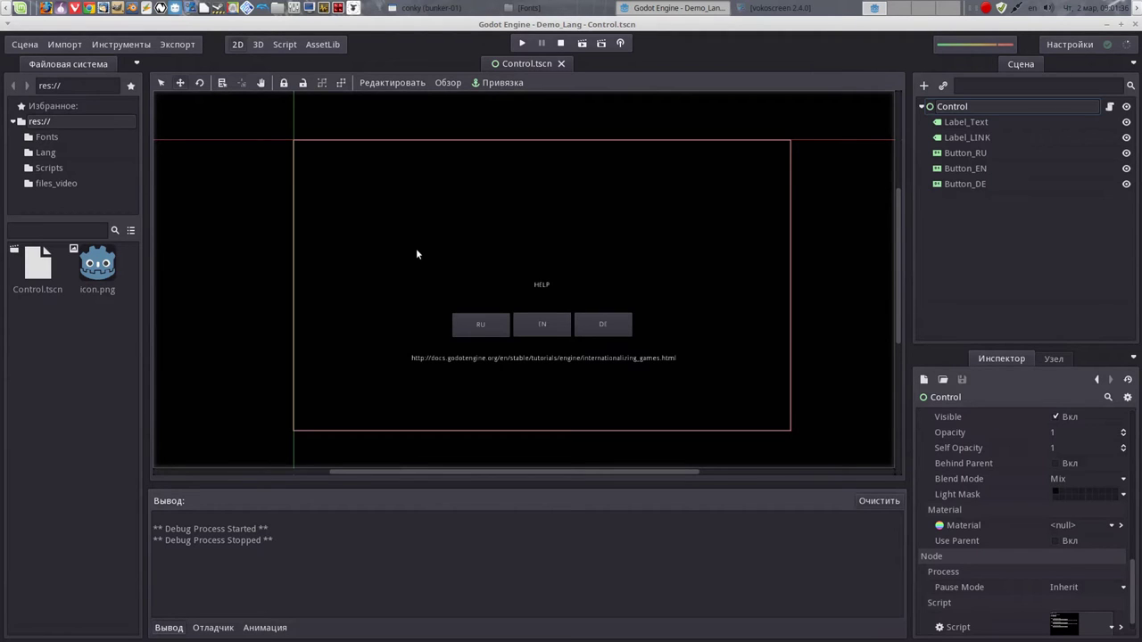
click(65, 45)
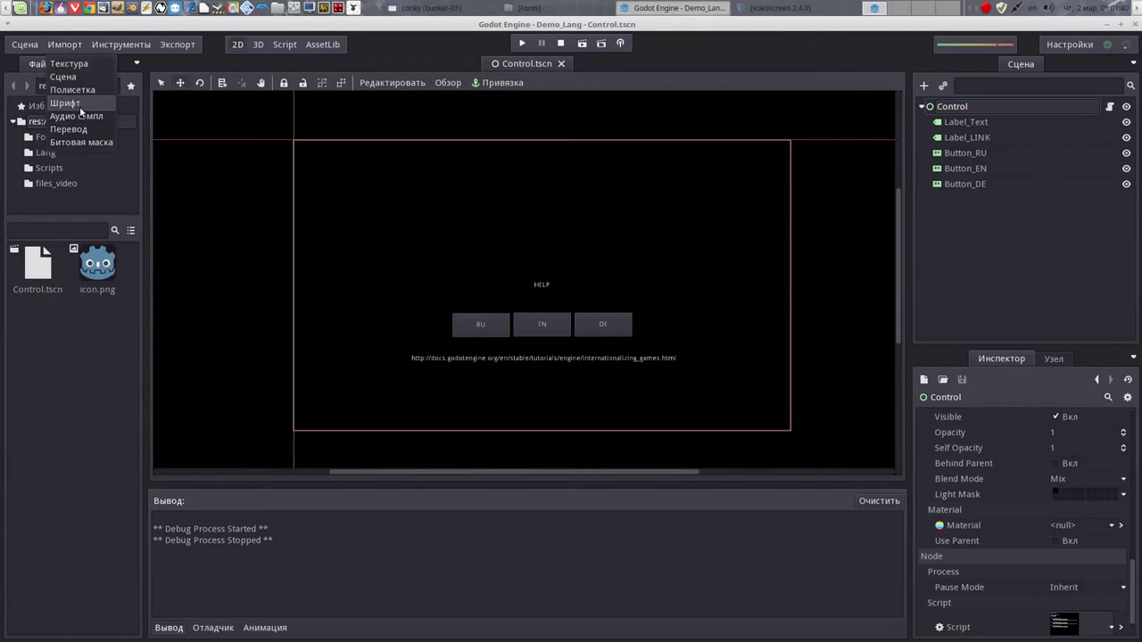
click(516, 205)
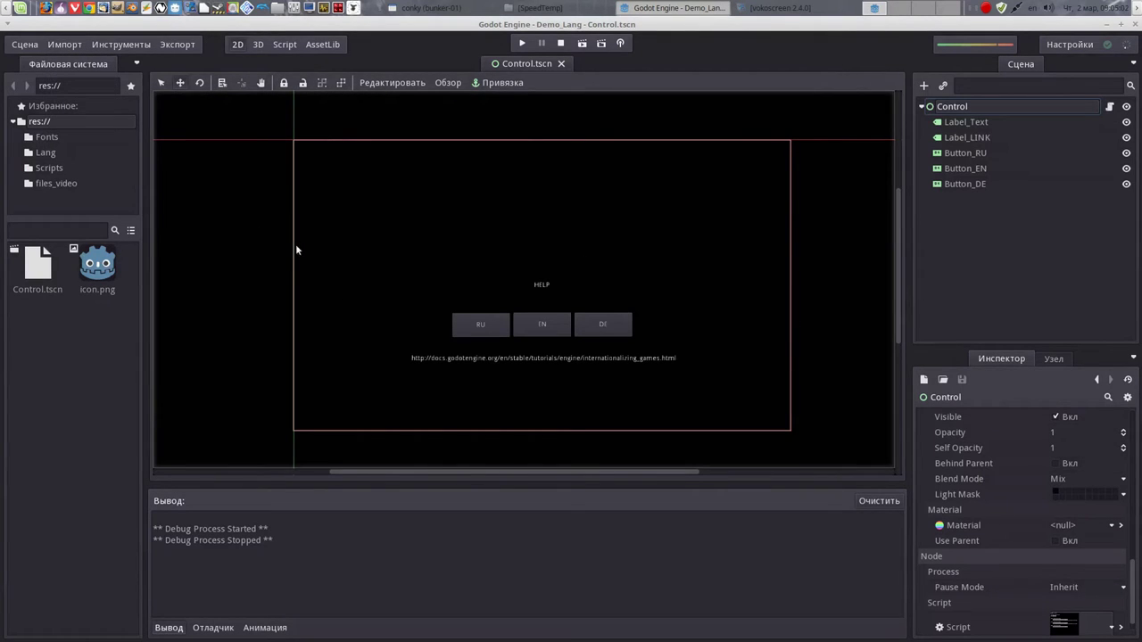
click(63, 45)
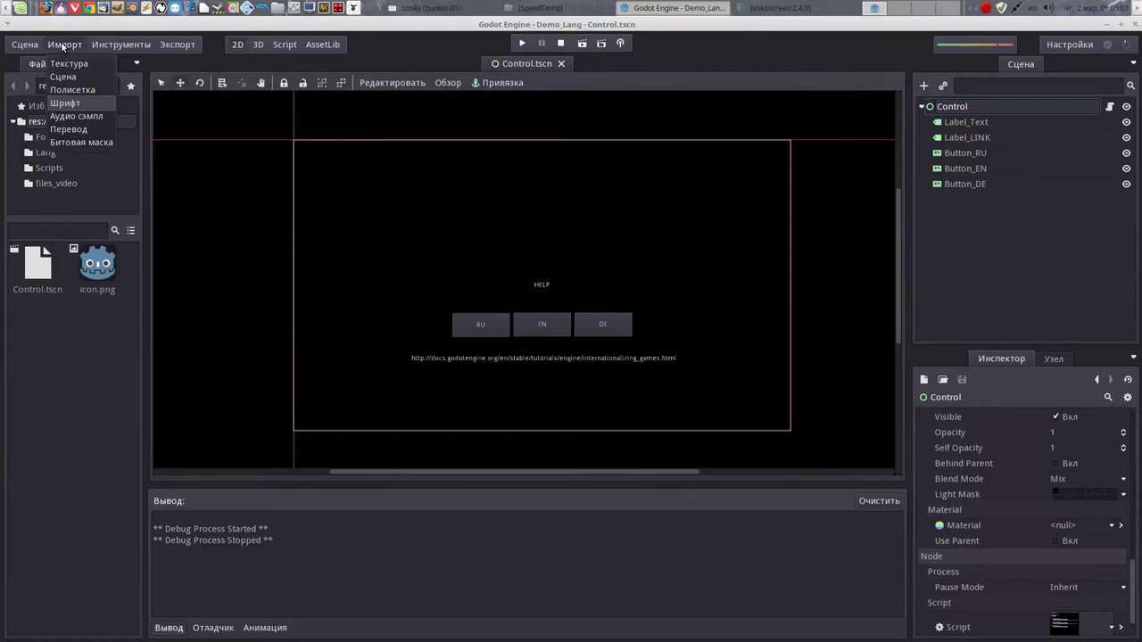
click(64, 103)
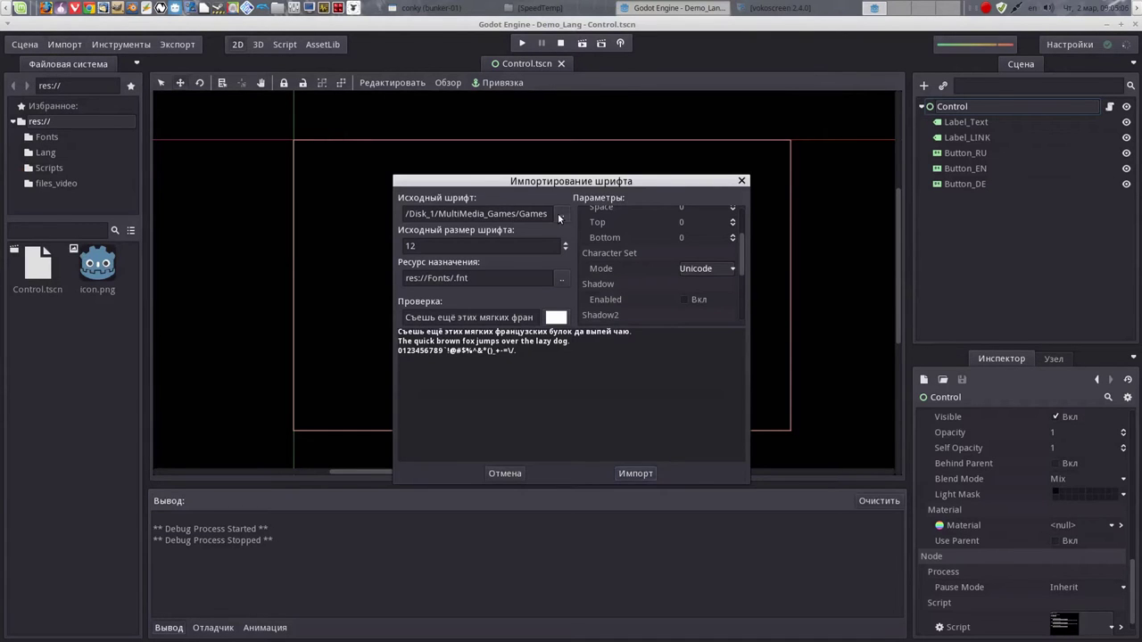
click(561, 214)
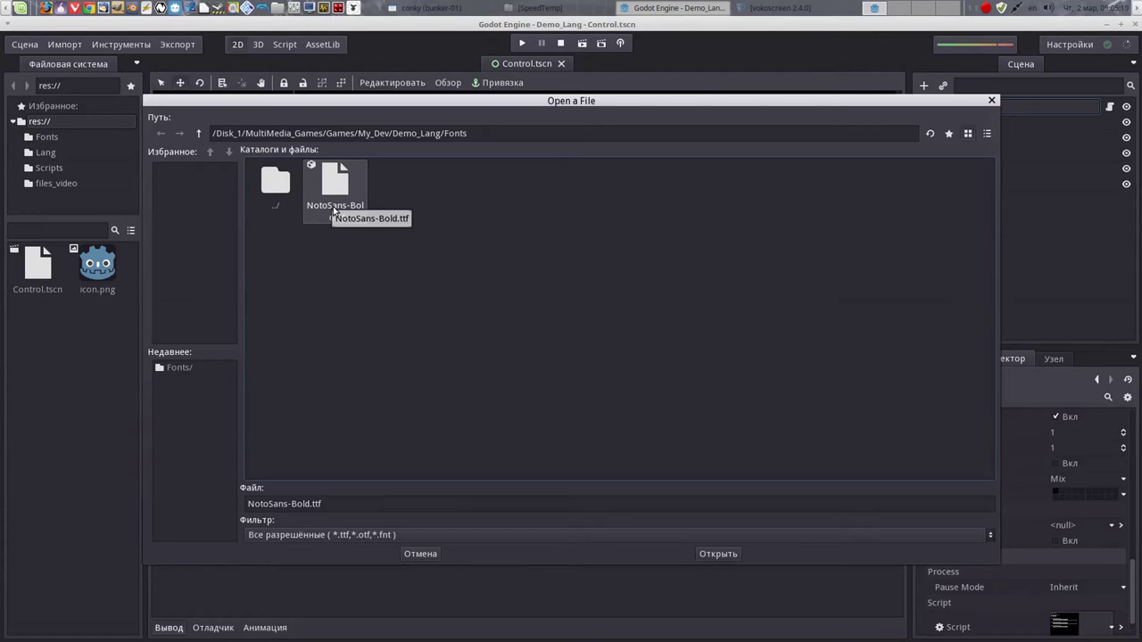
click(718, 554)
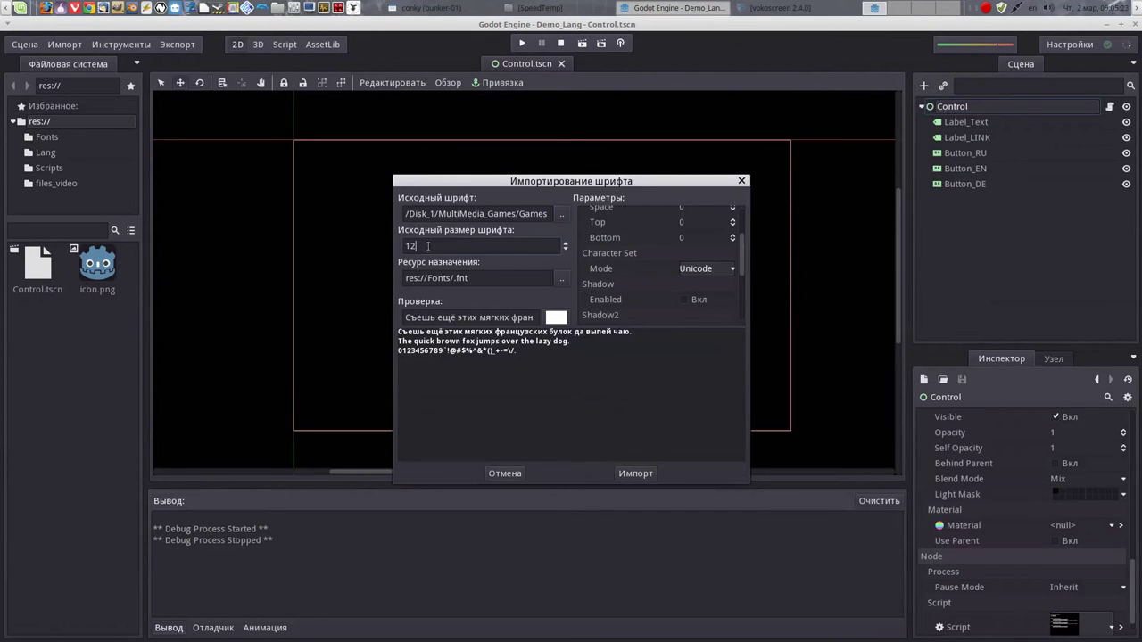
Review the font import settings, keeping size 12, the res://Fonts/ destination and Unicode character set
drag(426, 246, 393, 246)
click(488, 278)
scroll(642, 267, up, 2)
scroll(642, 267, up, 1)
scroll(641, 266, down, 3)
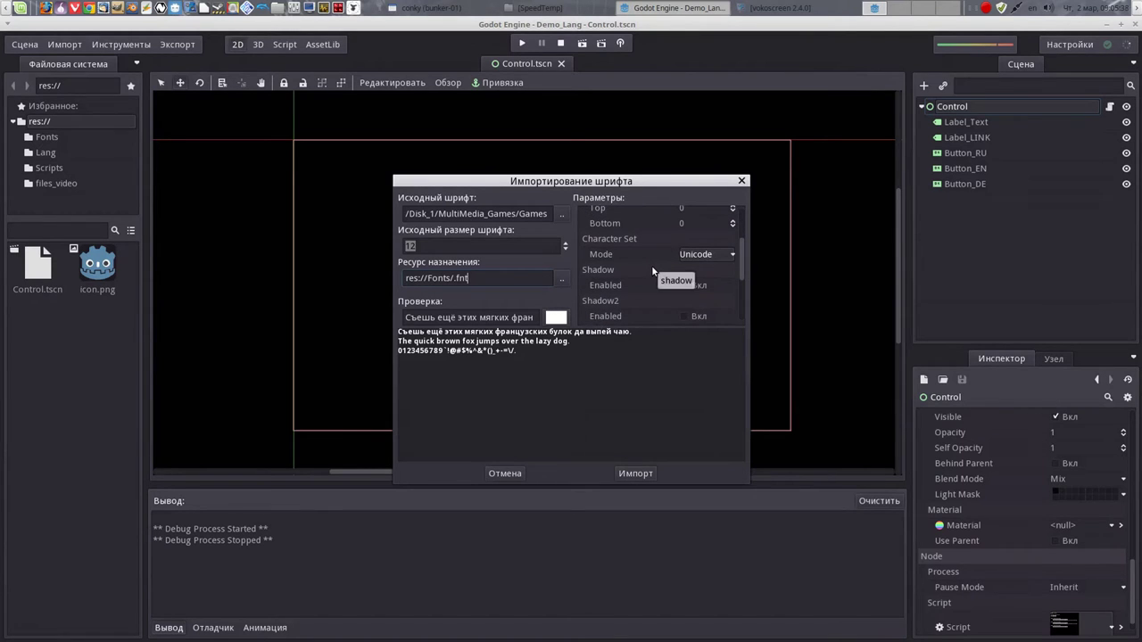
click(702, 256)
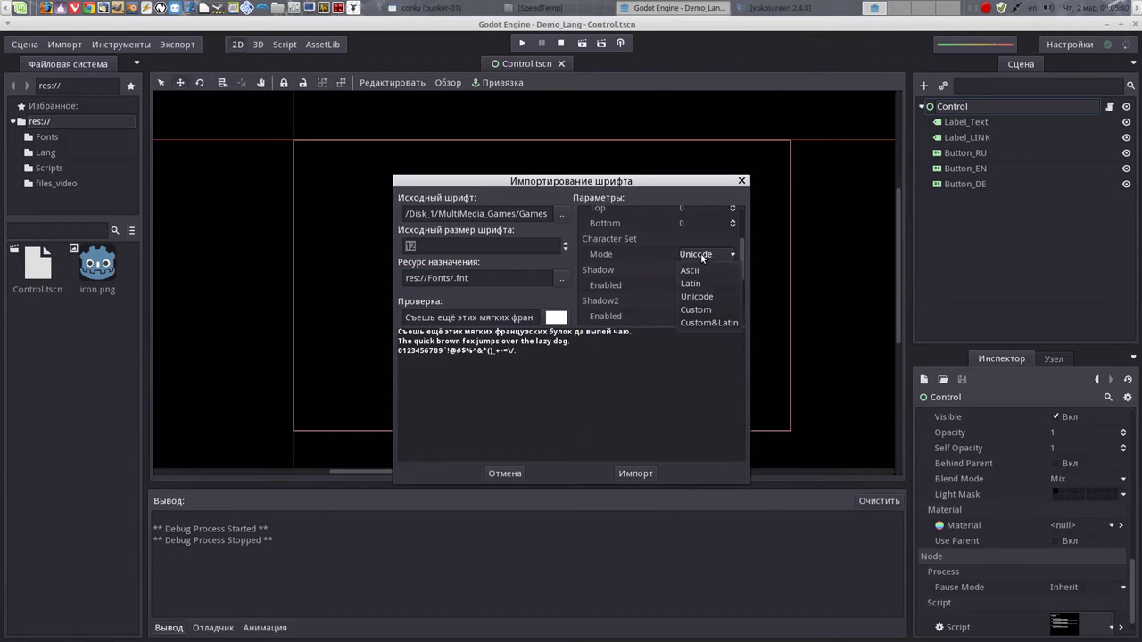
click(706, 299)
scroll(591, 253, down, 1)
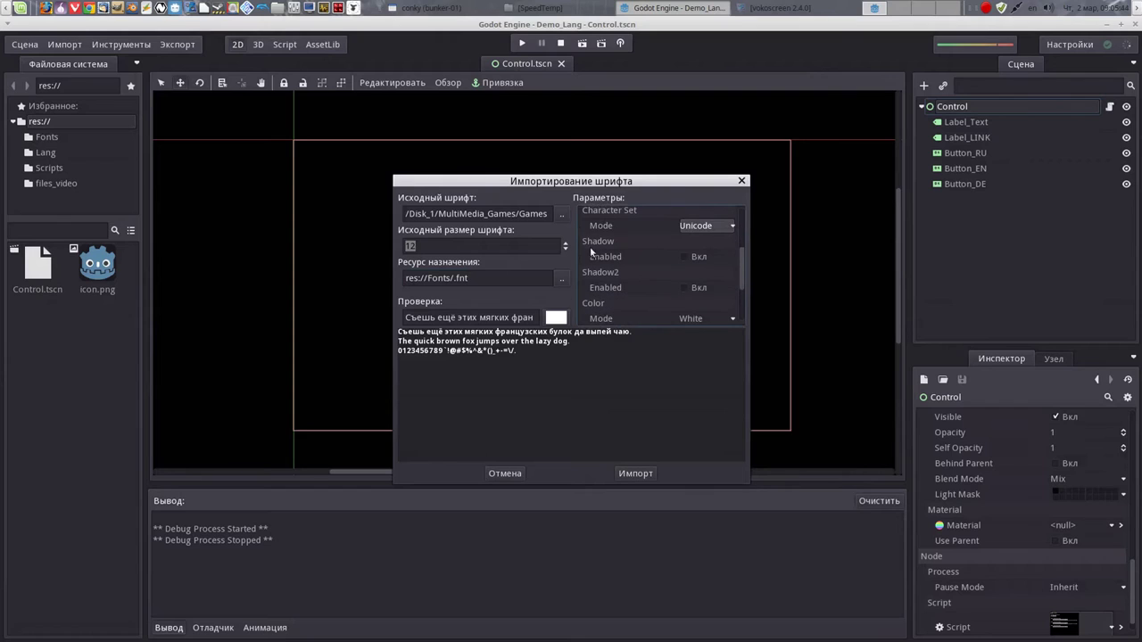
scroll(646, 260, down, 2)
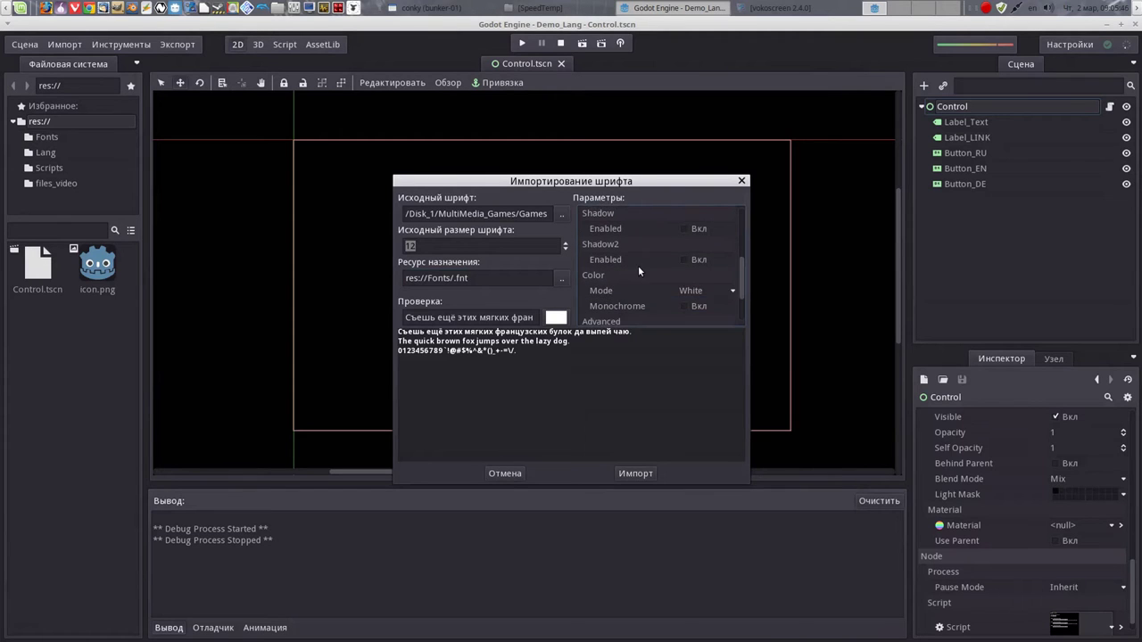
scroll(637, 264, down, 1)
scroll(638, 268, up, 2)
scroll(639, 274, up, 1)
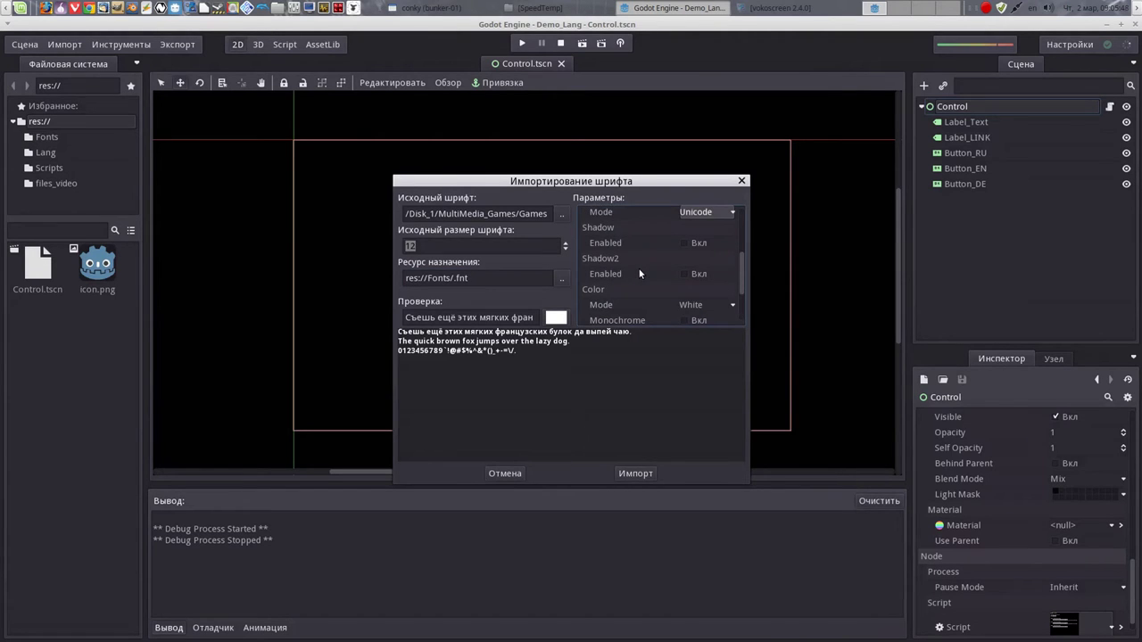
scroll(640, 274, up, 1)
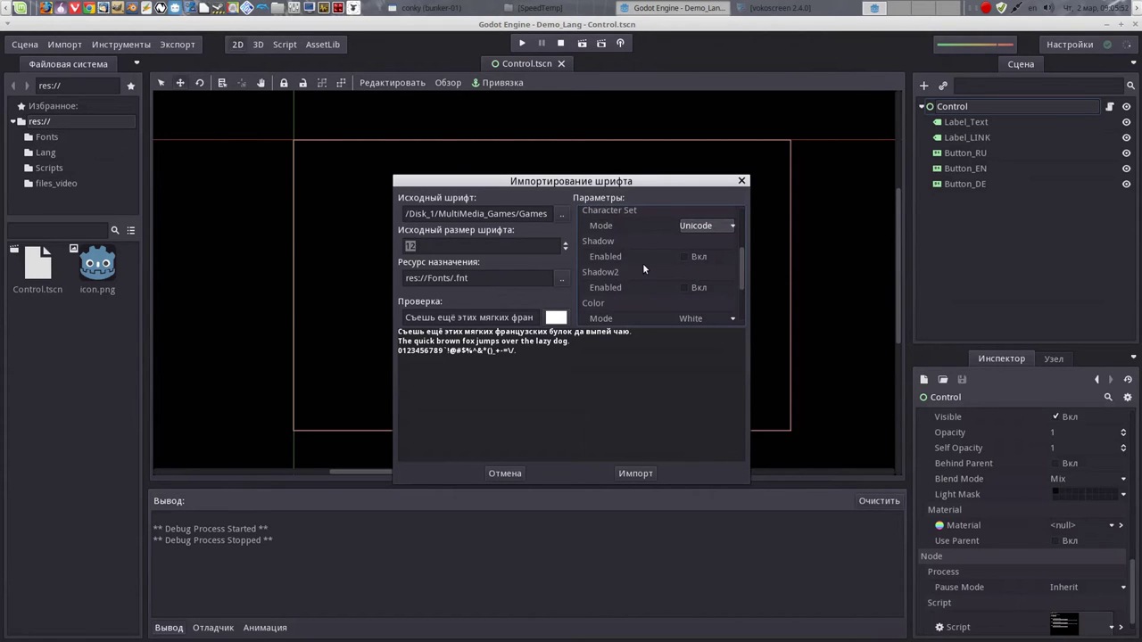
scroll(642, 264, down, 2)
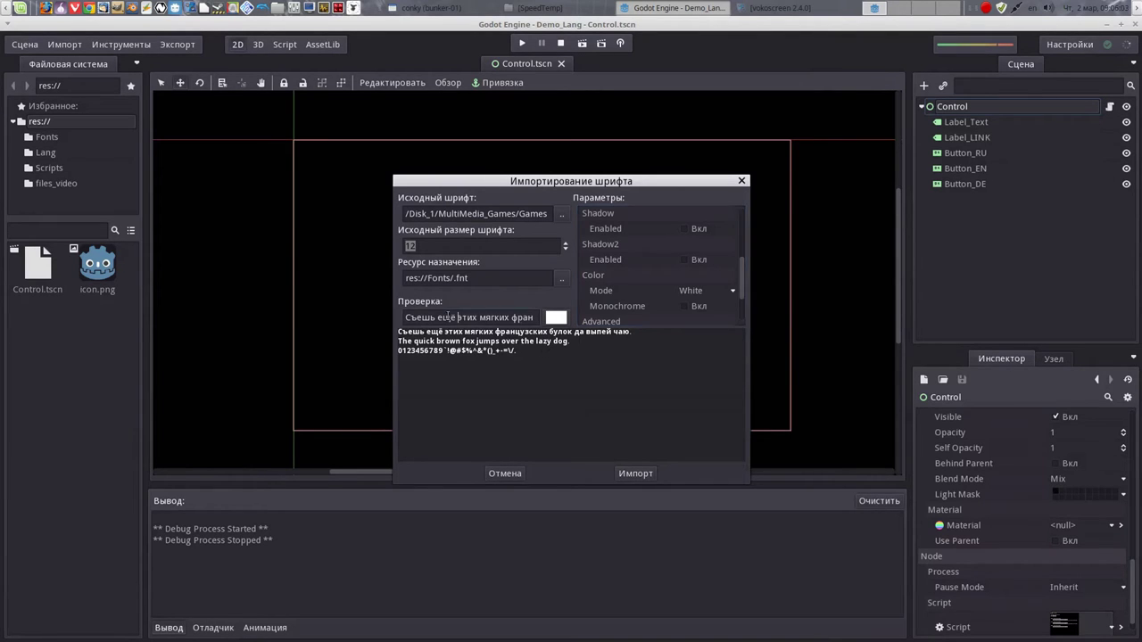
Replace the preview sample text with 'asdsadasdsa ывываывываывываывы' and import the font
drag(407, 318, 631, 320)
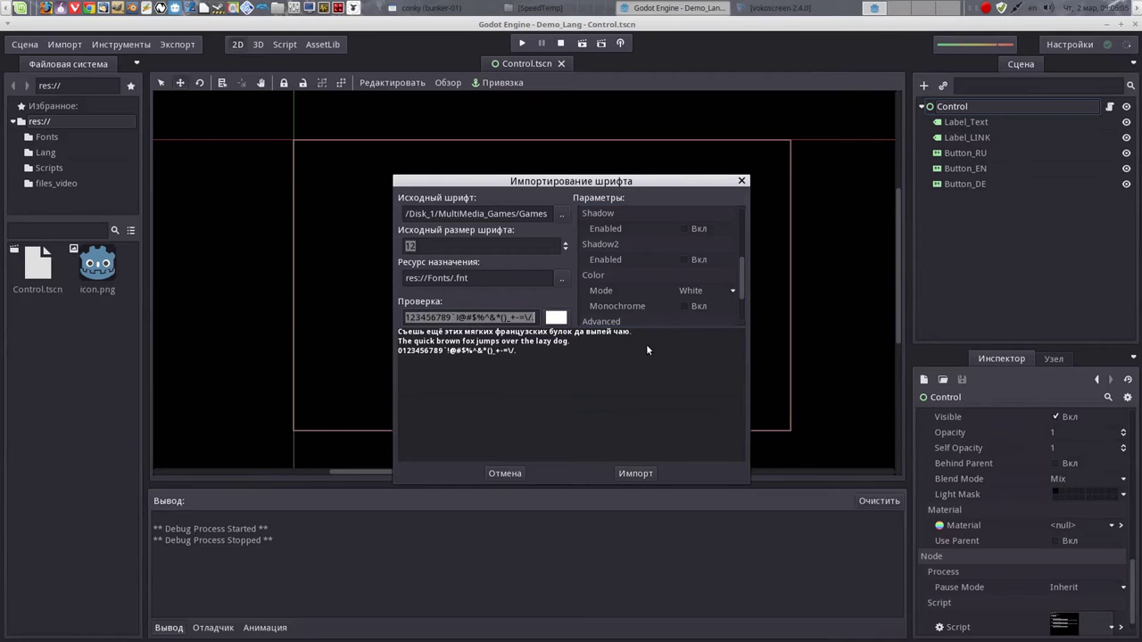
key(BackSpace)
text(asdsad)
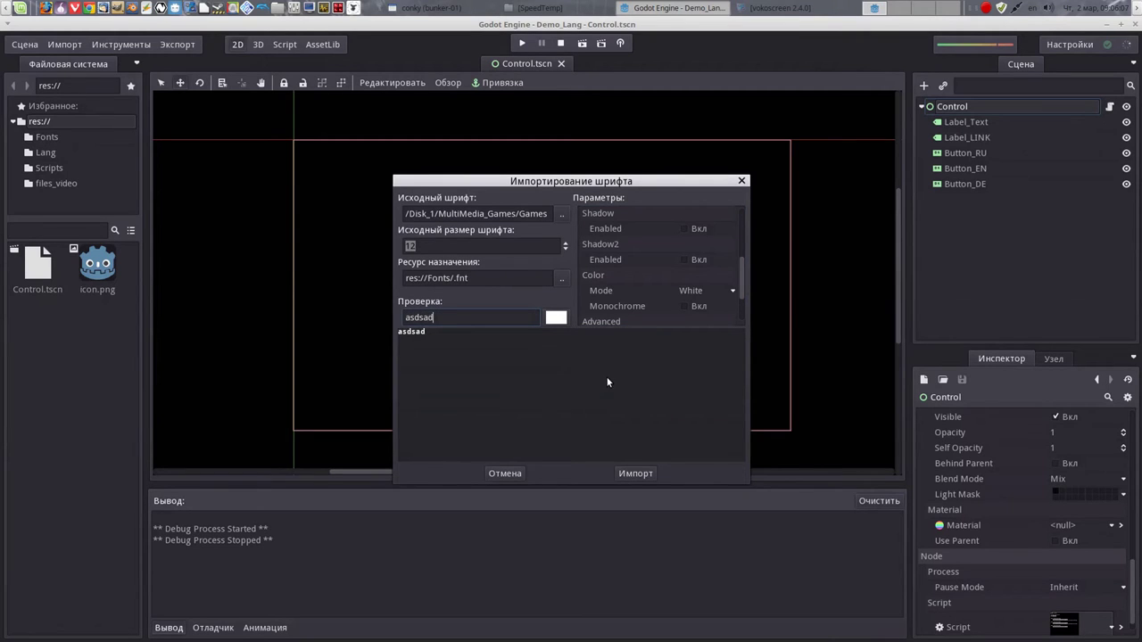
text(asdsa)
text( ывываывываыв)
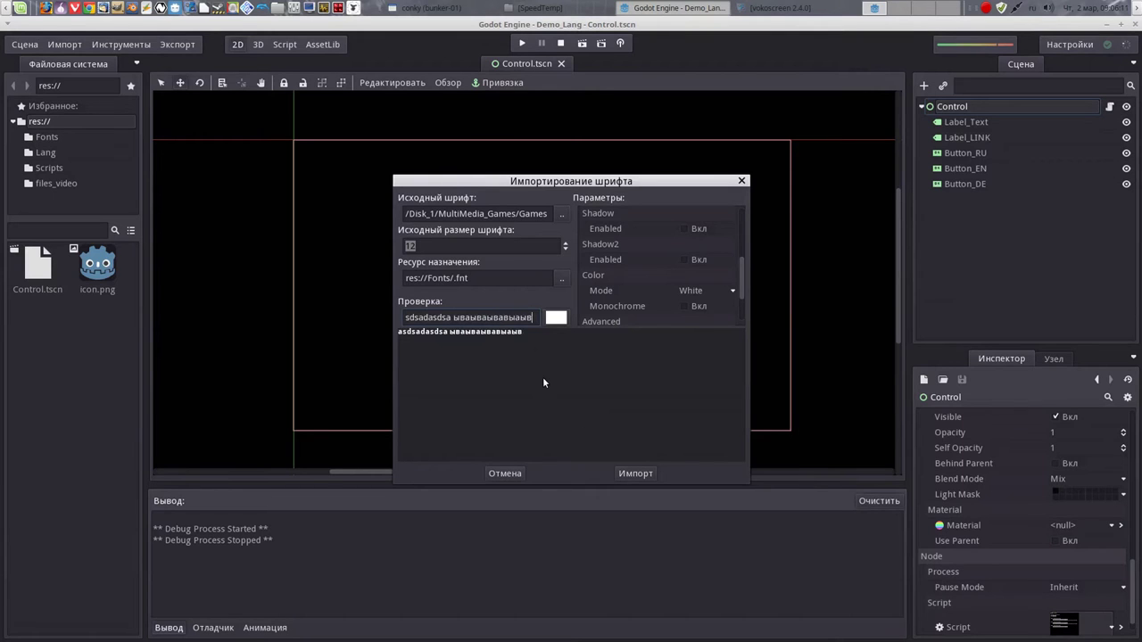
text(ываывы)
key(alt+space)
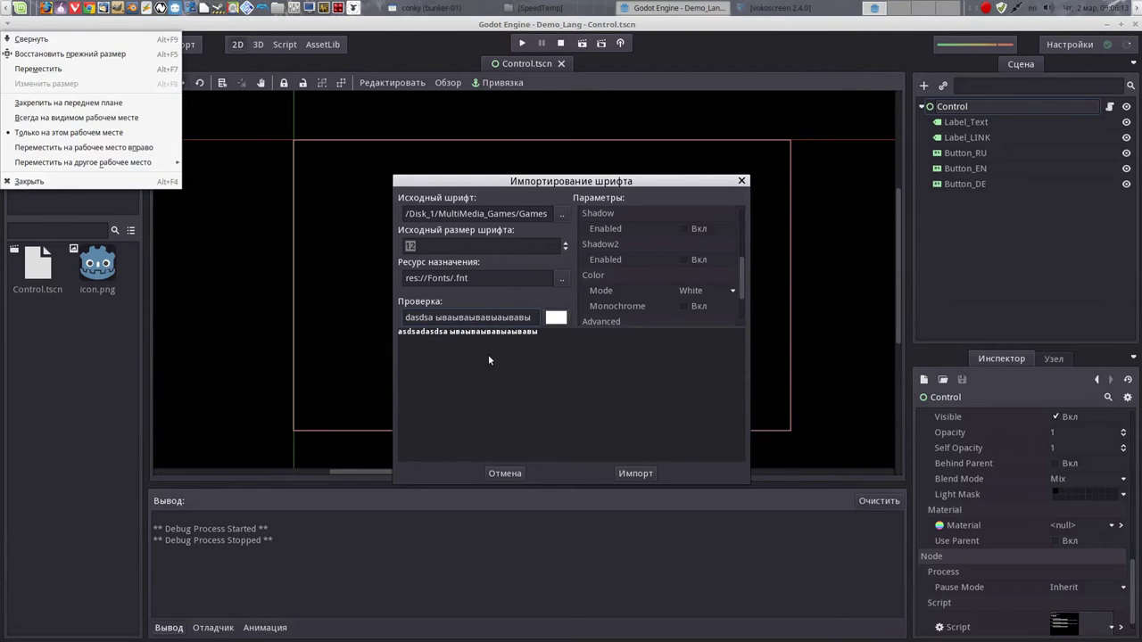
key(Escape)
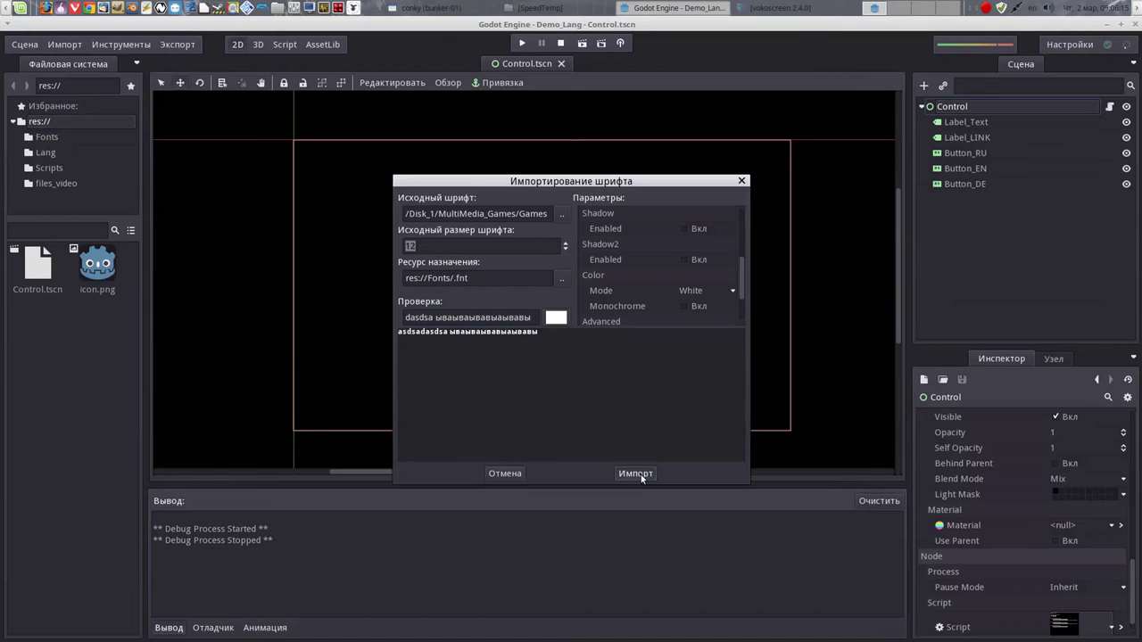
click(638, 473)
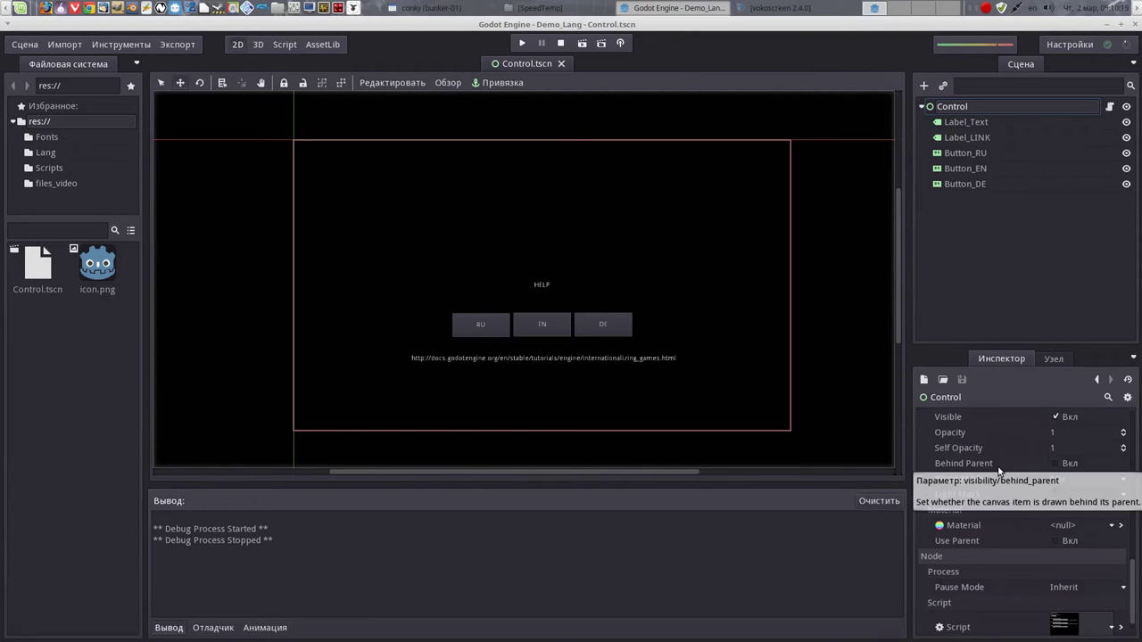
Load res://Fonts/NotoSans-Bold.fnt as Label_Text's Custom Fonts > Font in the Inspector
scroll(990, 540, up, 3)
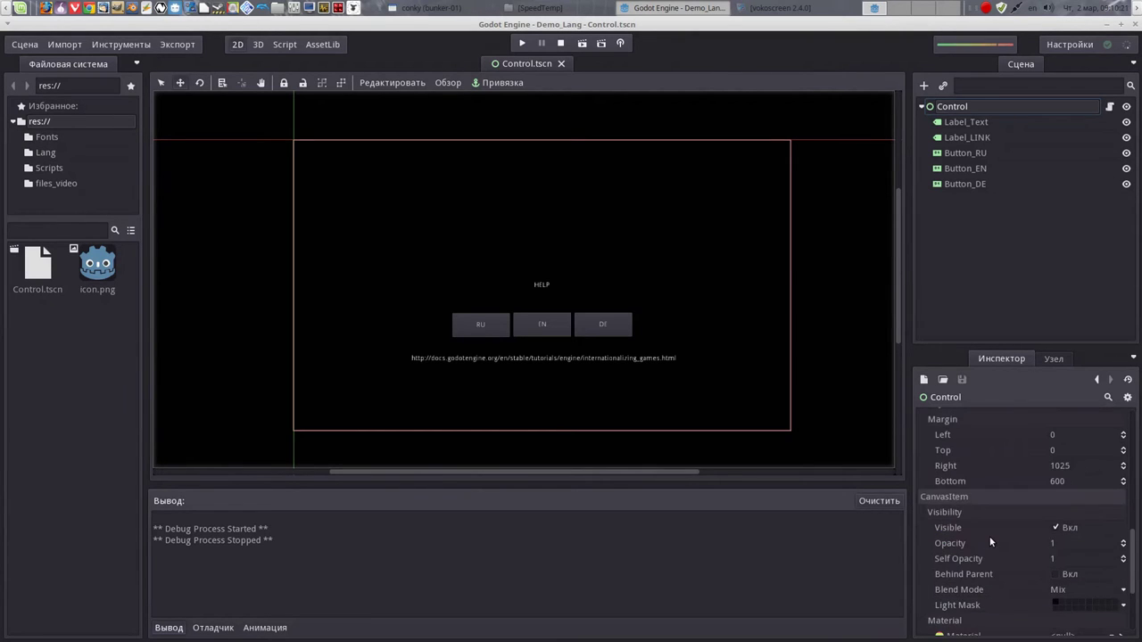
click(977, 124)
scroll(1031, 477, down, 3)
scroll(1032, 483, down, 3)
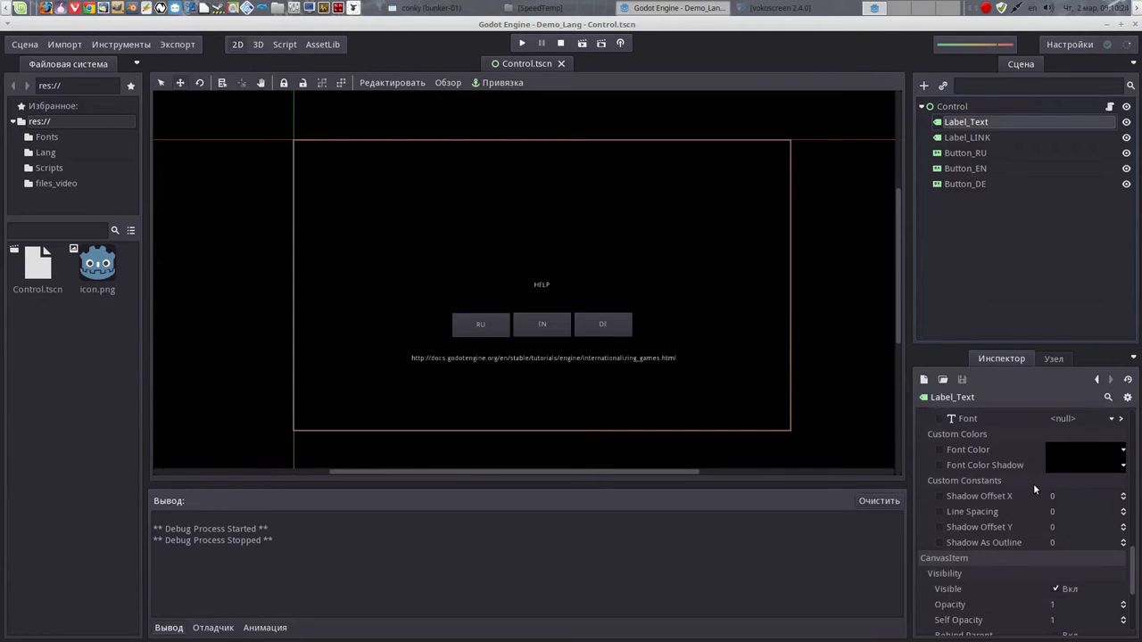
scroll(1033, 484, up, 2)
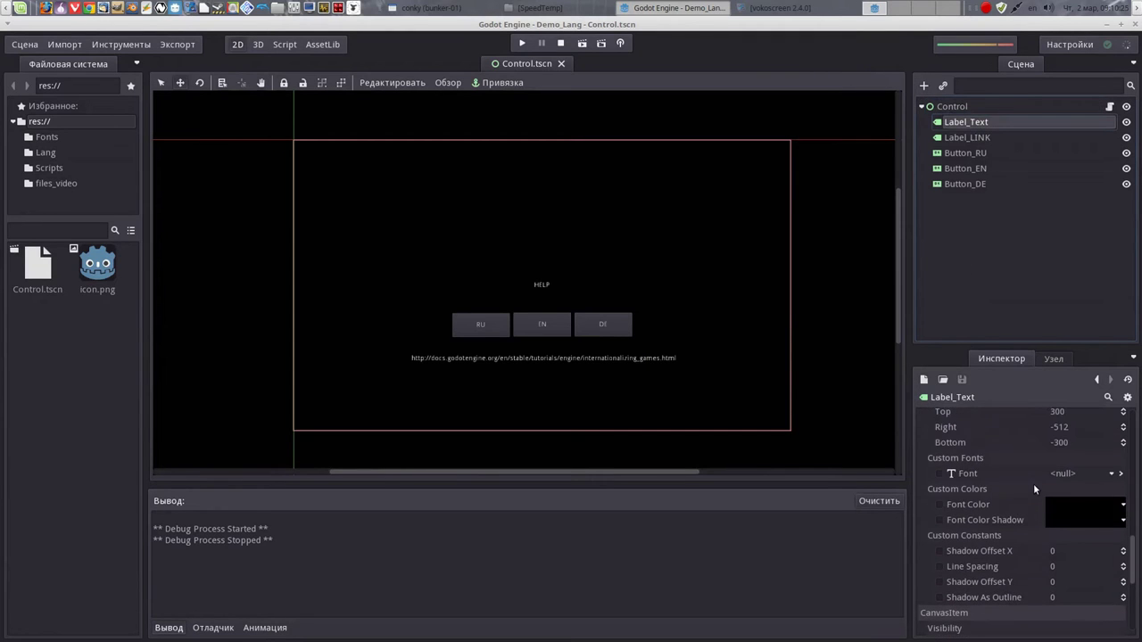
click(937, 476)
click(1087, 477)
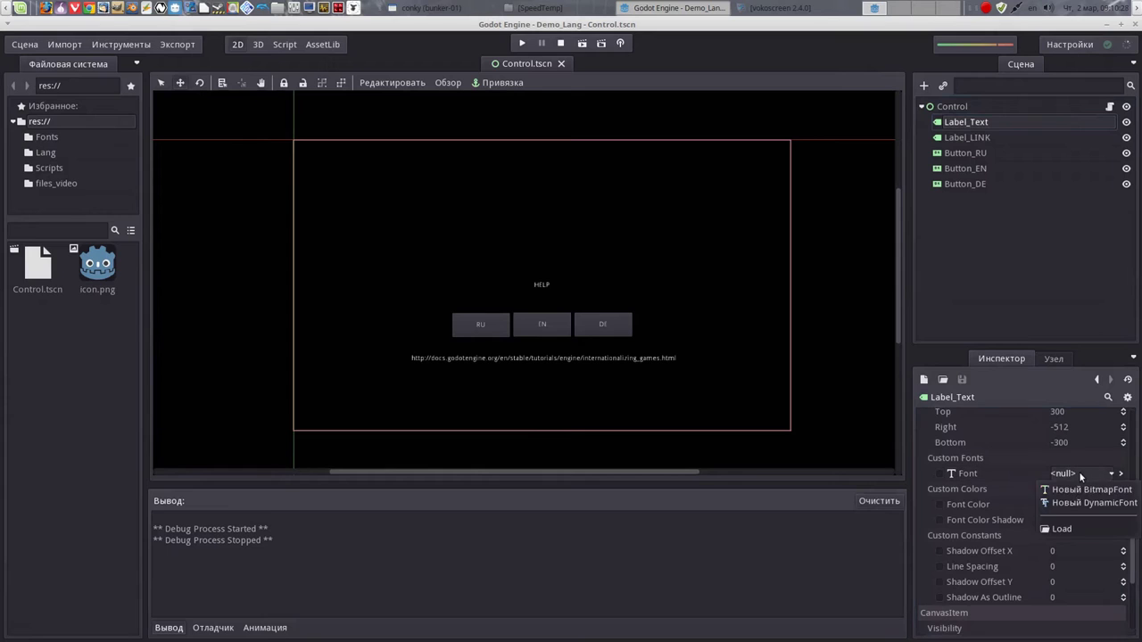
click(1077, 528)
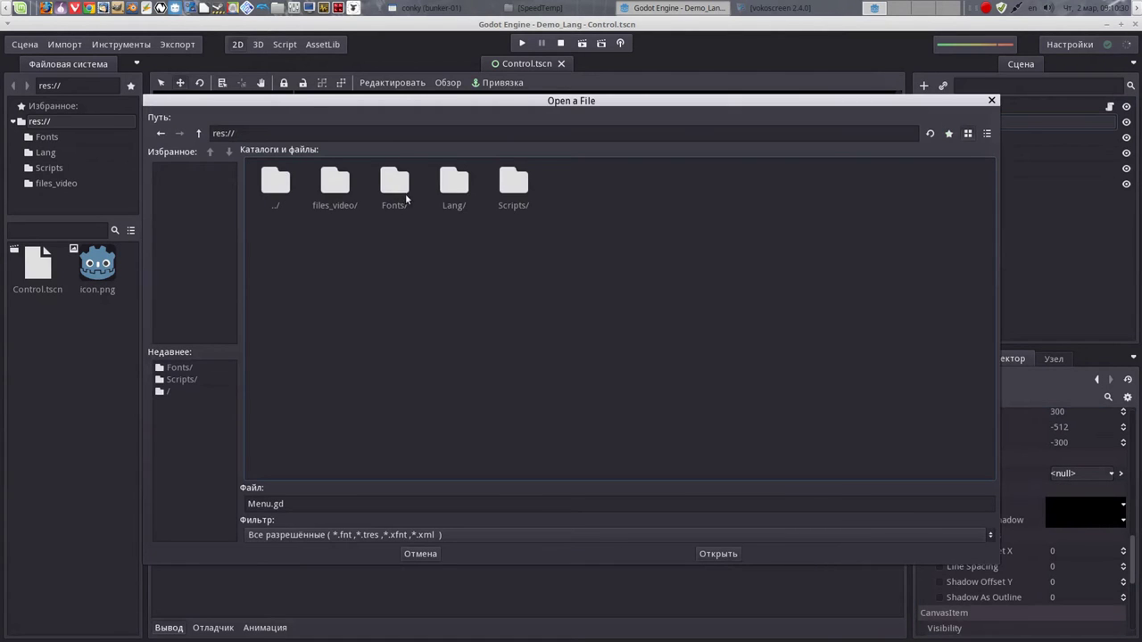
double_click(407, 196)
click(329, 207)
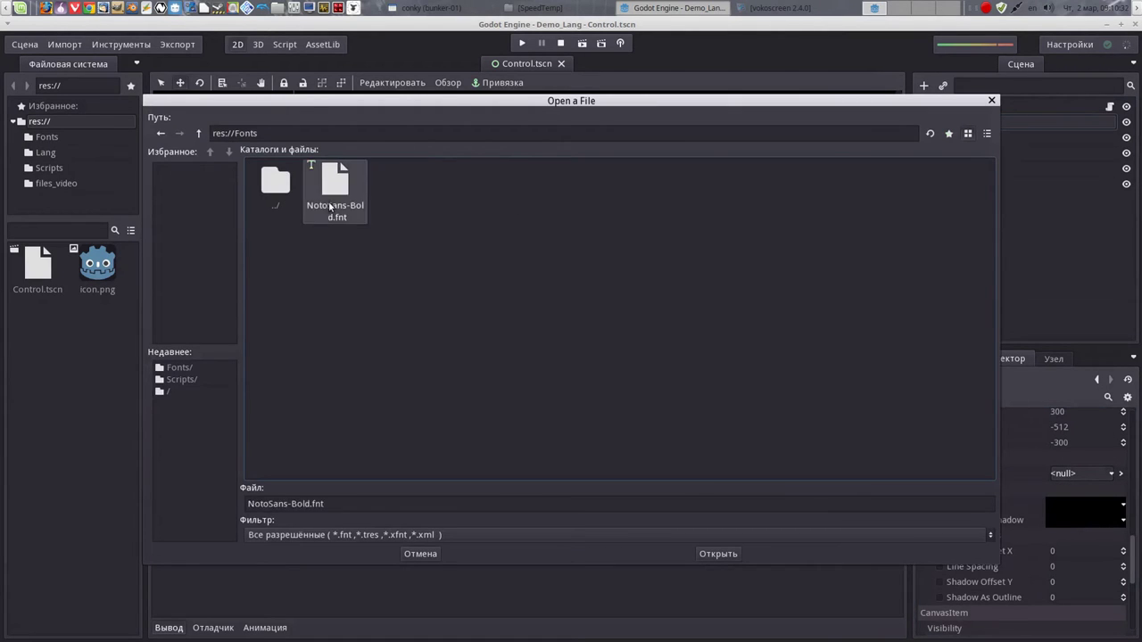
click(714, 554)
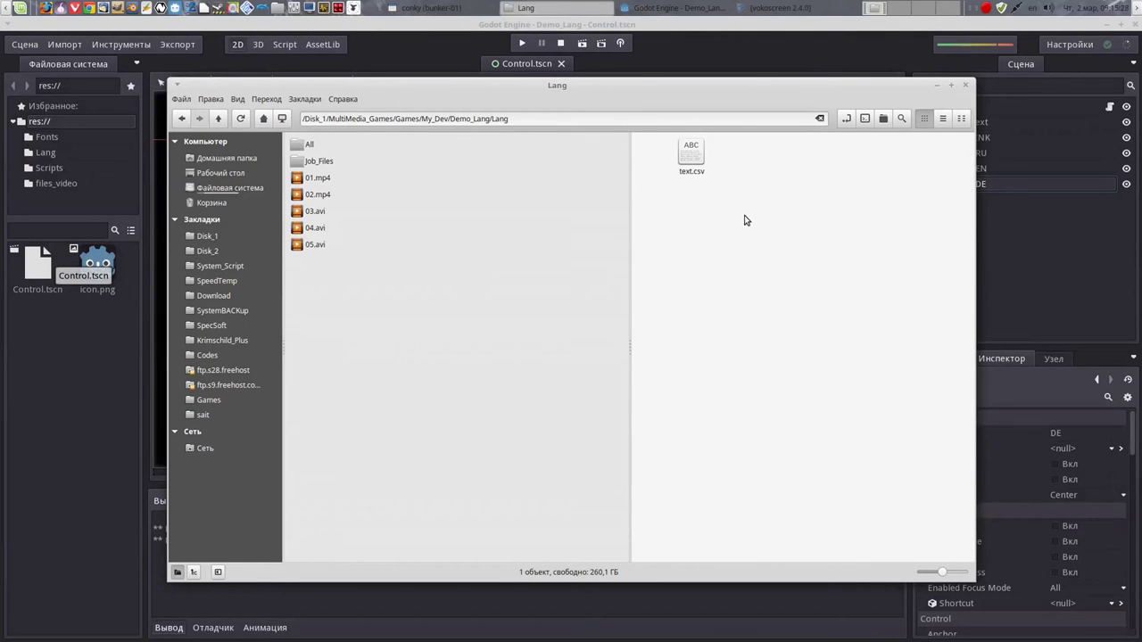
Confirm text.csv's file name via Rename, then open it in LibreOffice Calc
right_click(693, 174)
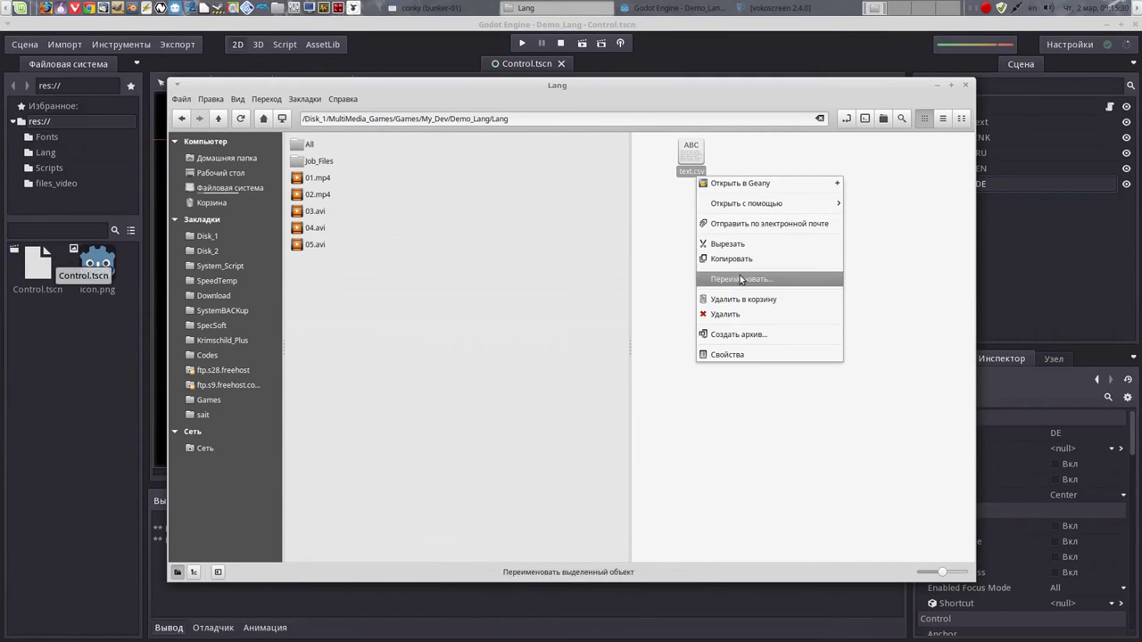
click(687, 234)
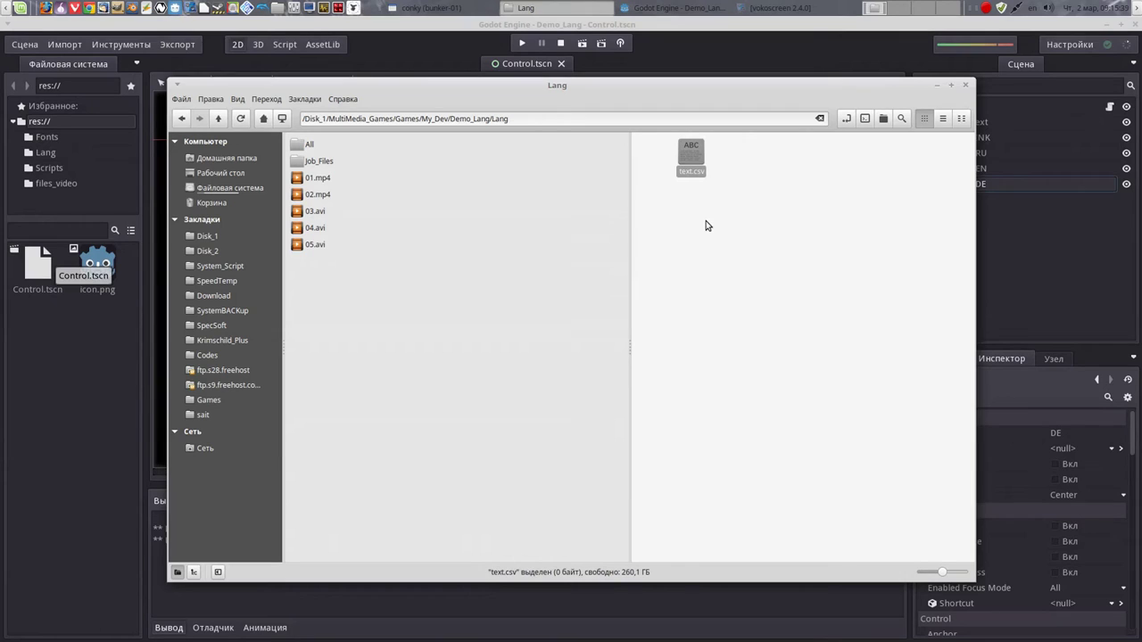
right_click(693, 177)
click(728, 278)
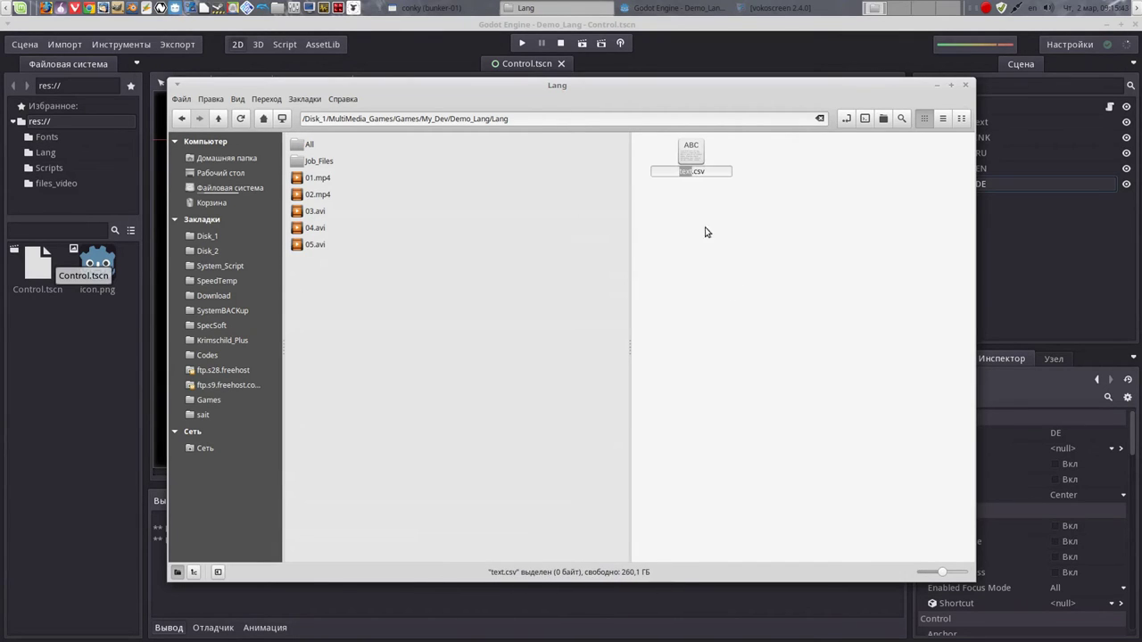
click(699, 171)
click(715, 232)
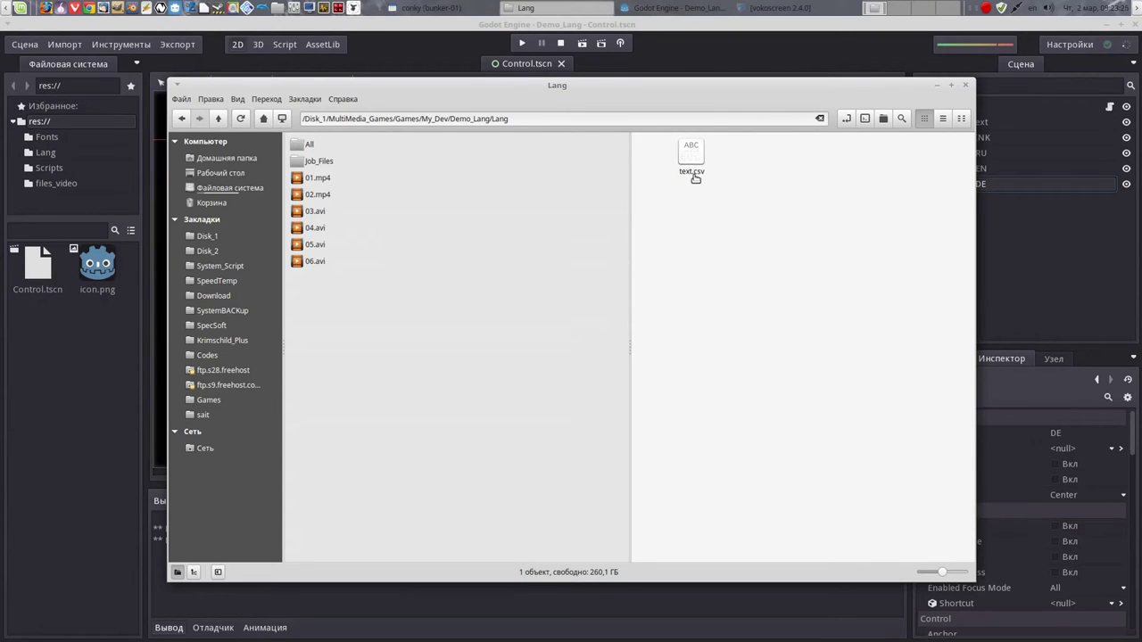
right_click(694, 176)
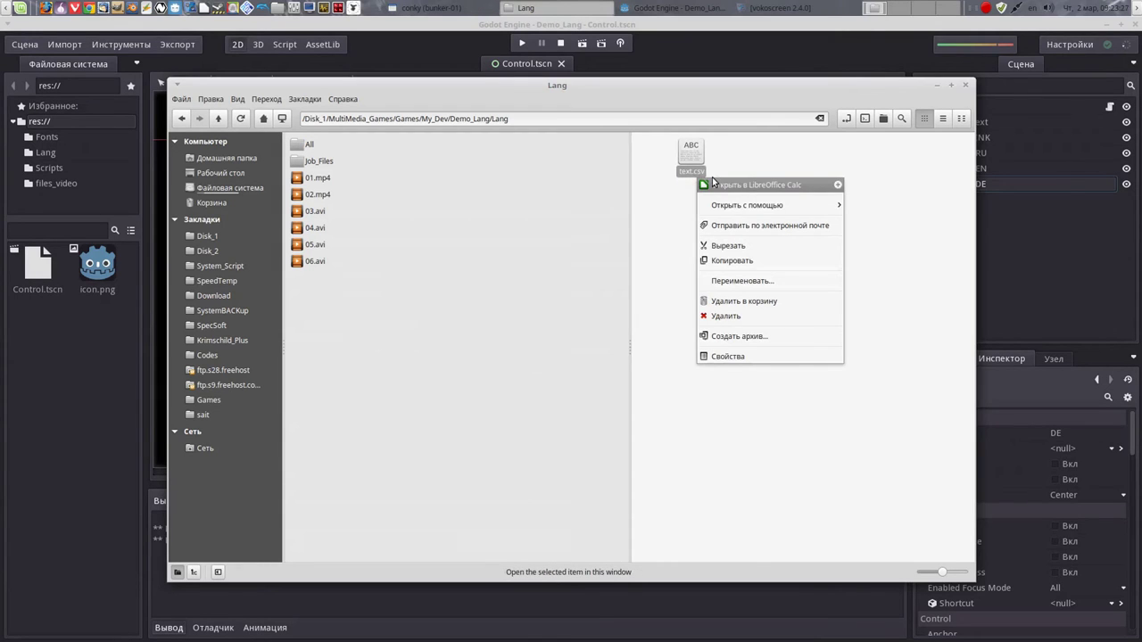
click(712, 184)
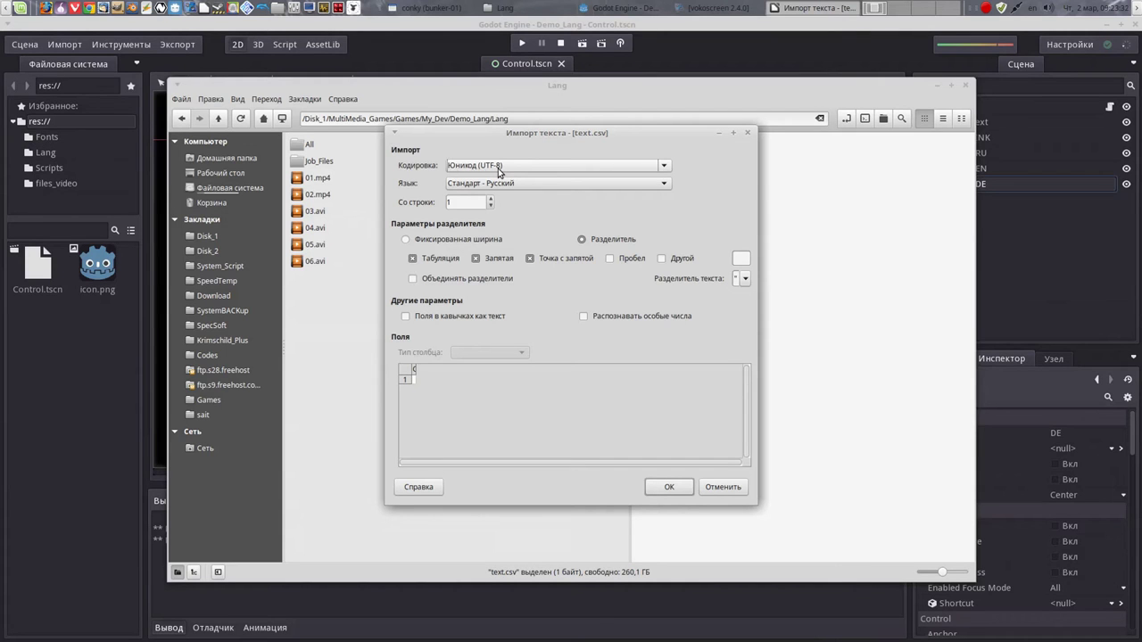
Accept UTF-8 encoding and the default delimiters in the Импорт текста dialog
click(669, 487)
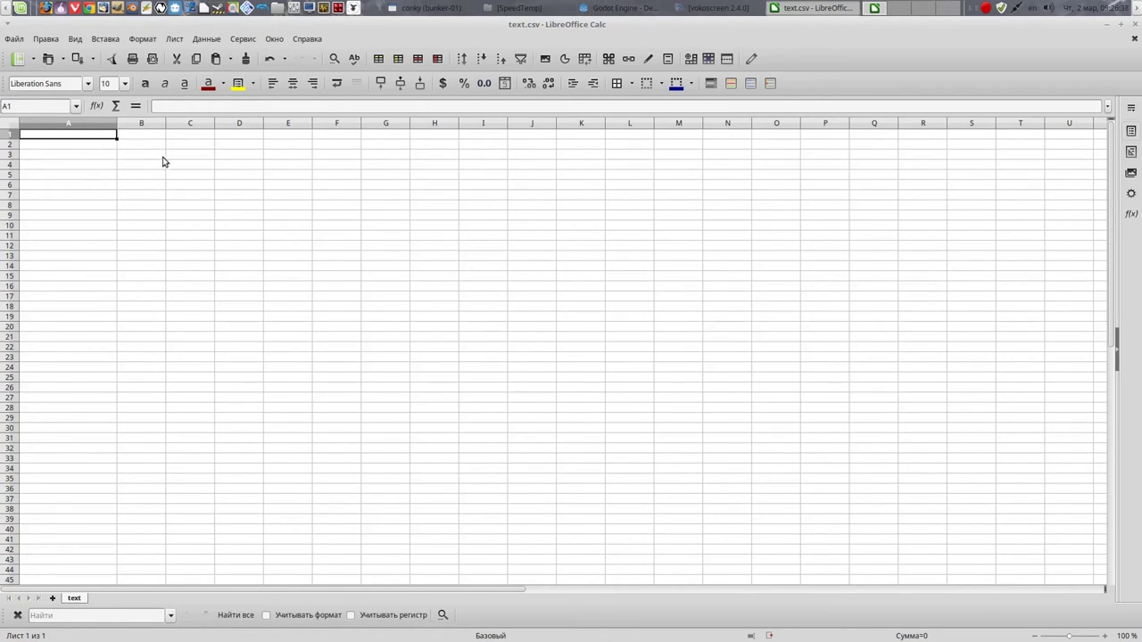
Enter the headers ru, en and de in cells B1, C1 and D1, then switch to Godot
click(143, 140)
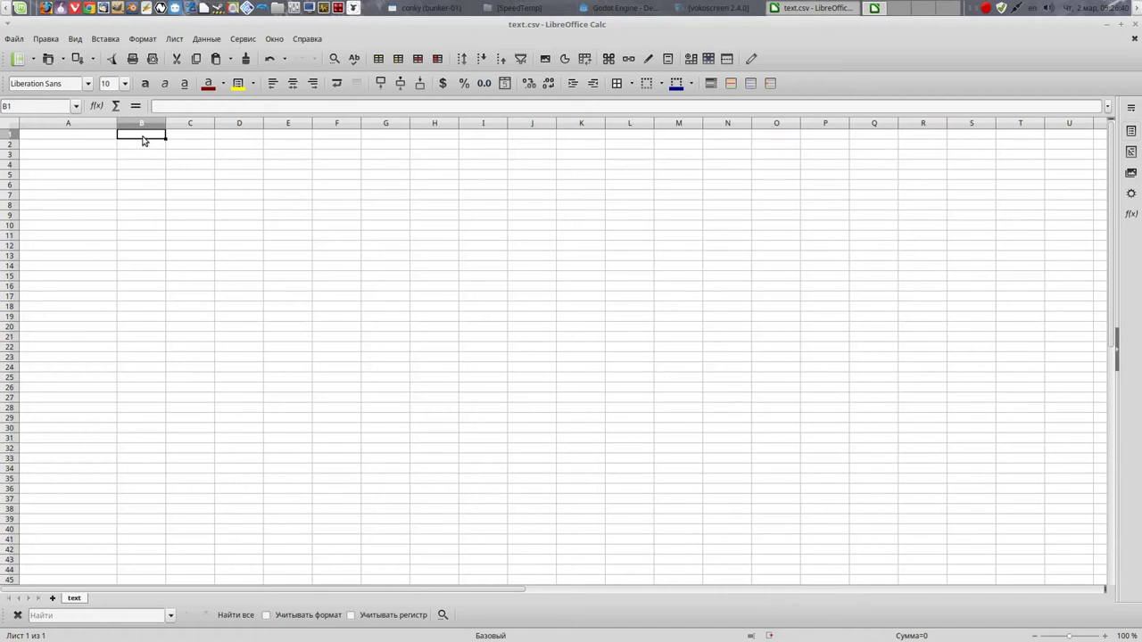
text(ru)
click(187, 138)
text(e)
text(n)
click(224, 139)
text(de)
click(137, 144)
click(597, 9)
Select the DE button in the Control scene, then switch back to text.csv in Calc
click(486, 324)
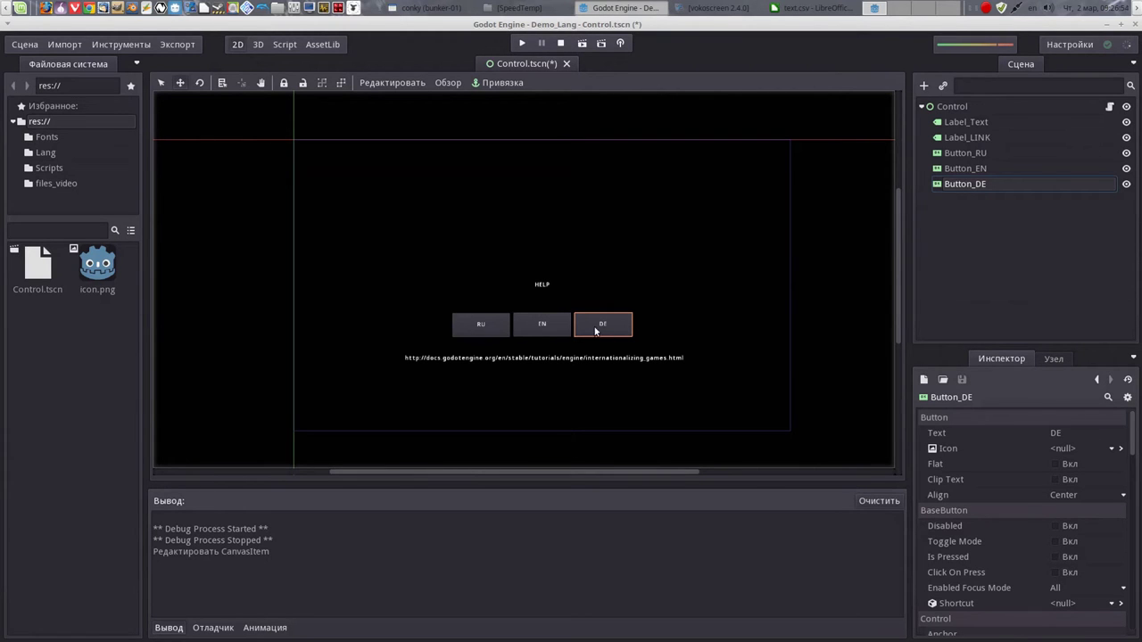
click(792, 8)
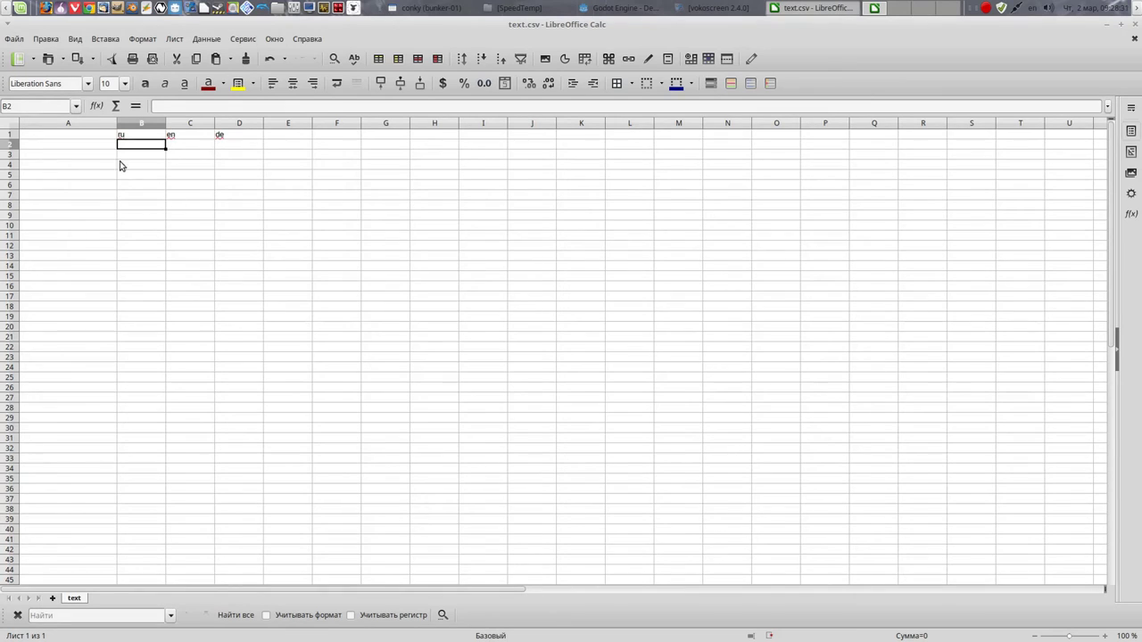
Enter the key KEY_HELP in cell A2, then lengthen it to KEY_HELP_01
click(50, 145)
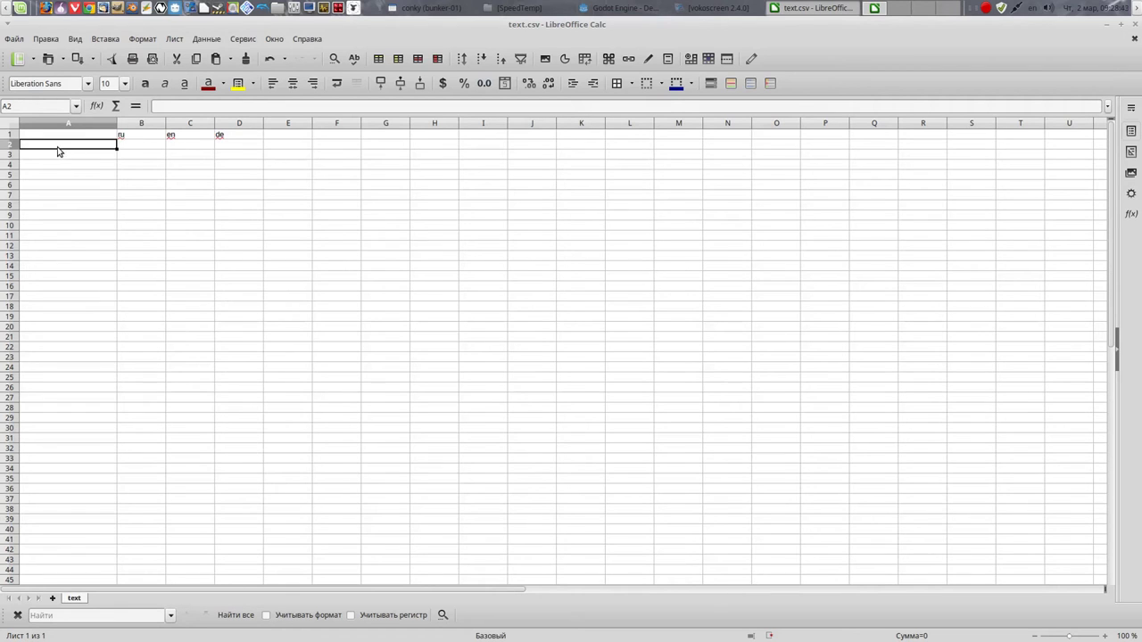
double_click(62, 149)
text(KE)
text(Y_H)
text(ELP)
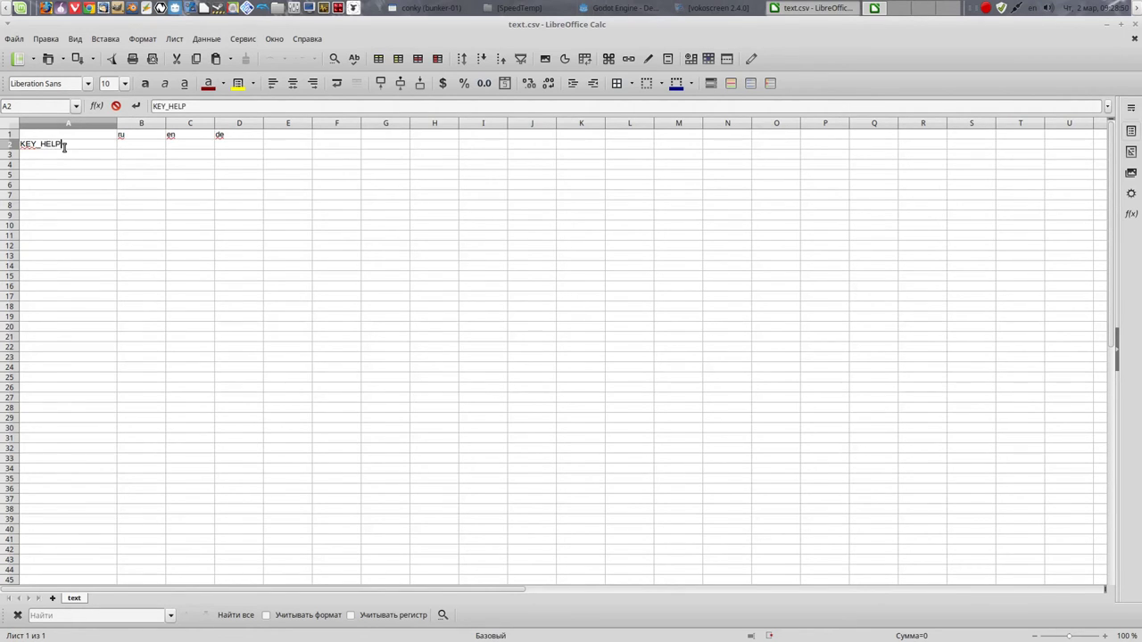
key(Return)
click(95, 146)
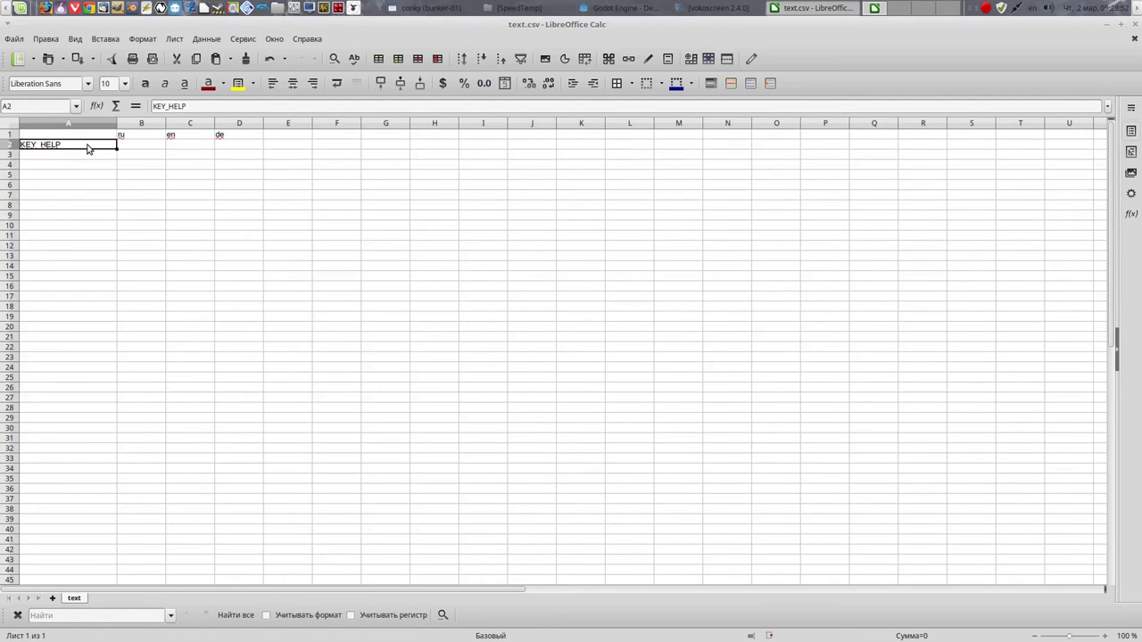
double_click(71, 150)
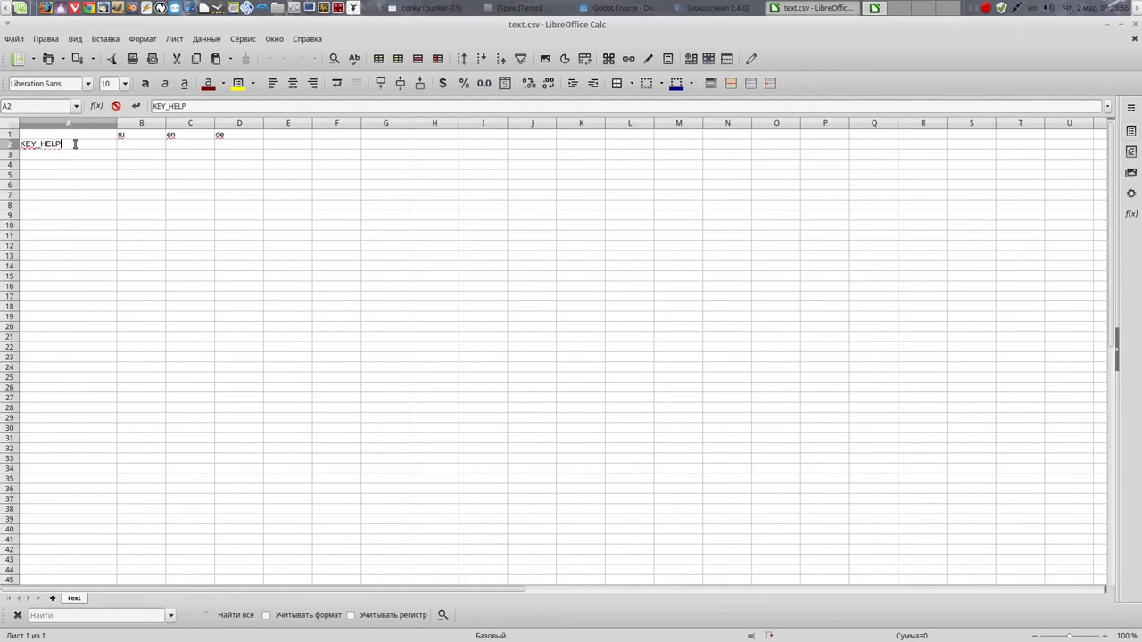
text(_01)
key(Return)
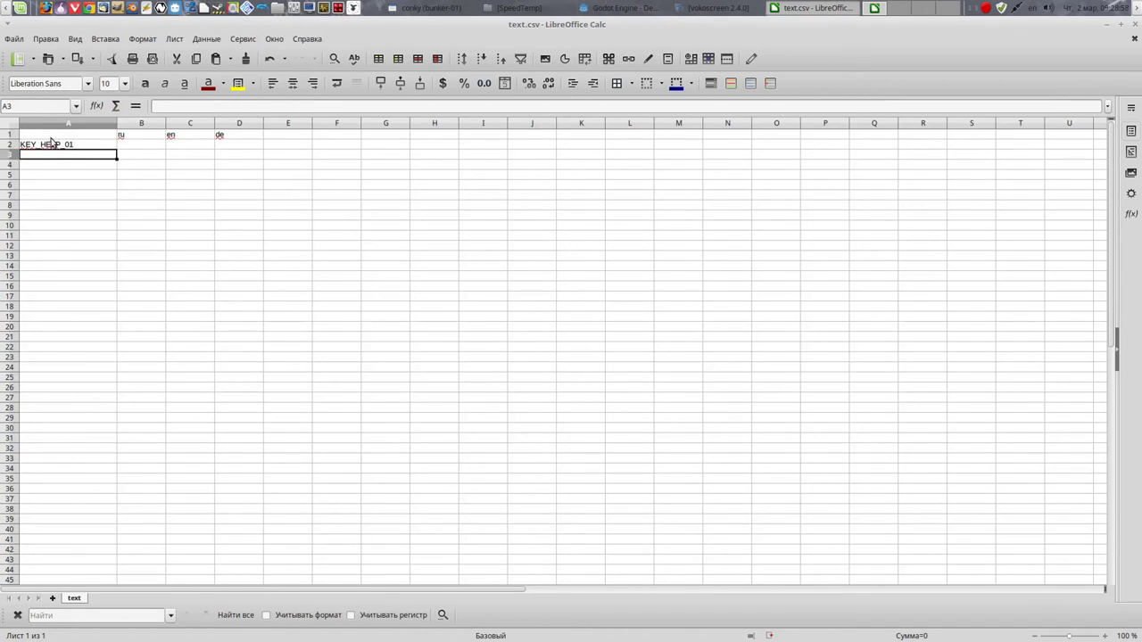
Replace the A2 key with SET_RU_EN_DE, then revise it to SET_HELP_1
double_click(52, 145)
drag(78, 144, 16, 145)
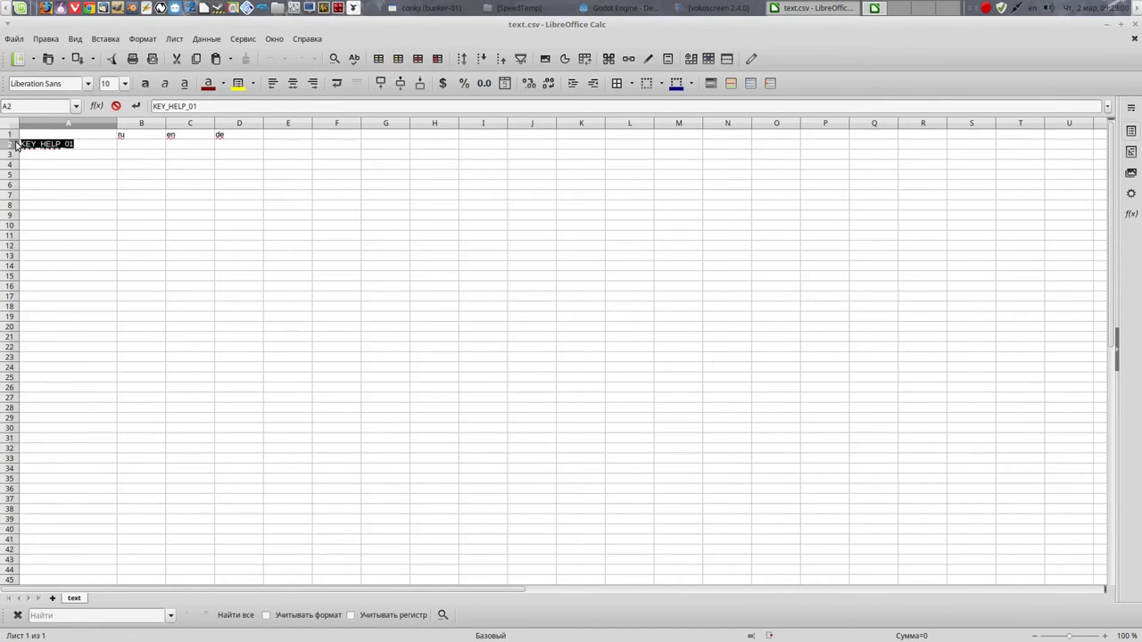
text(SET_)
text(R)
text(U_E)
text(N_DE)
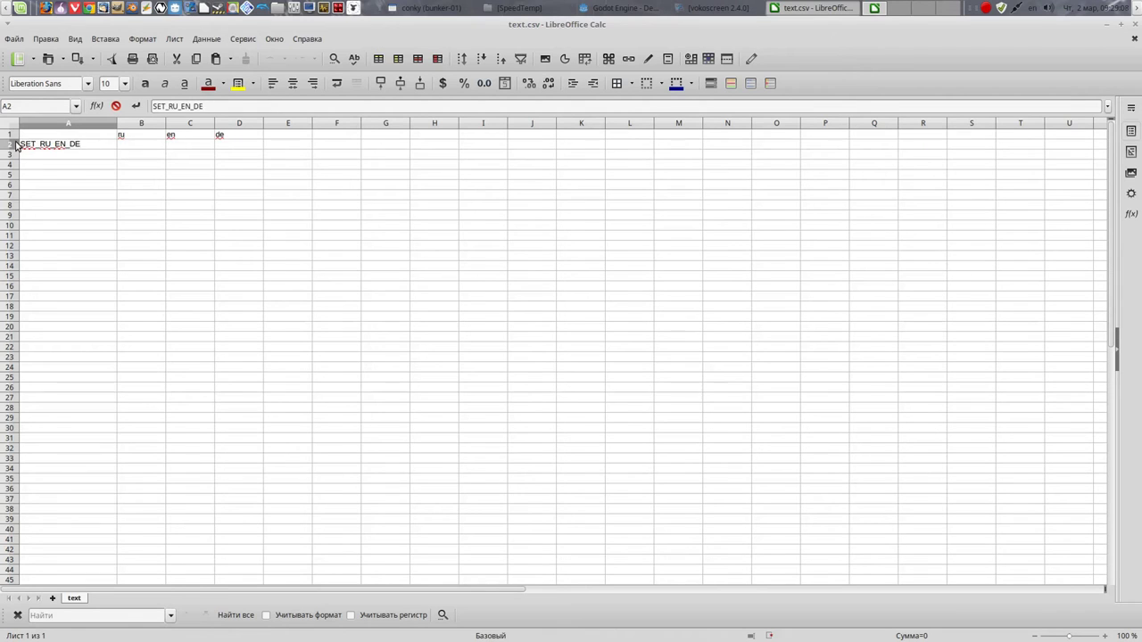
key(Return)
double_click(39, 144)
drag(39, 144, 91, 144)
text(HELP_1)
key(Tab)
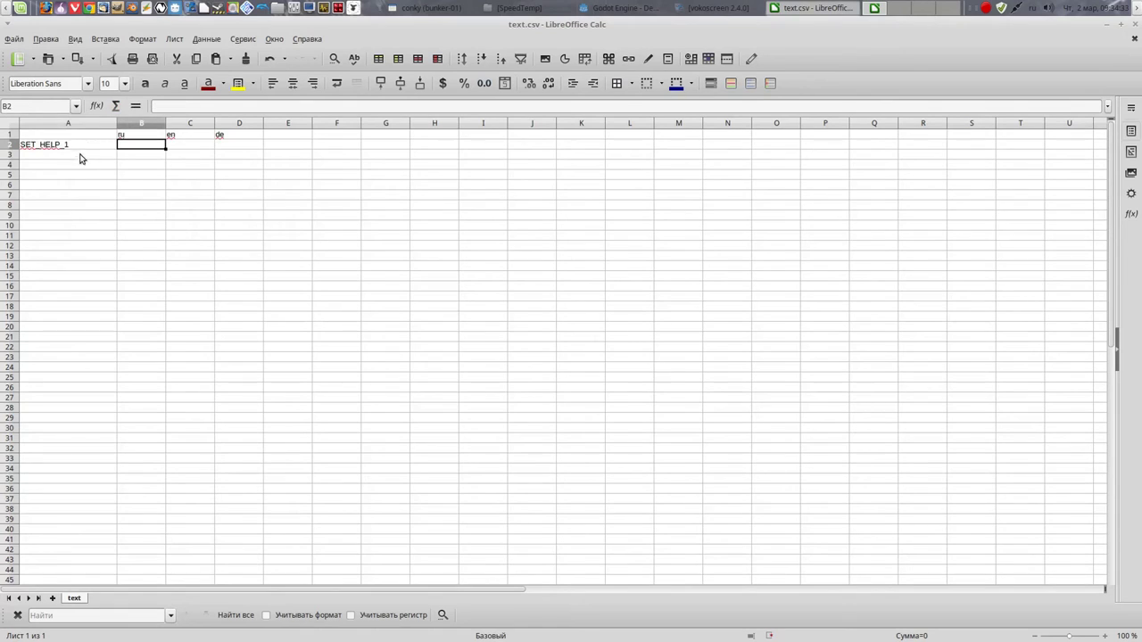
click(76, 148)
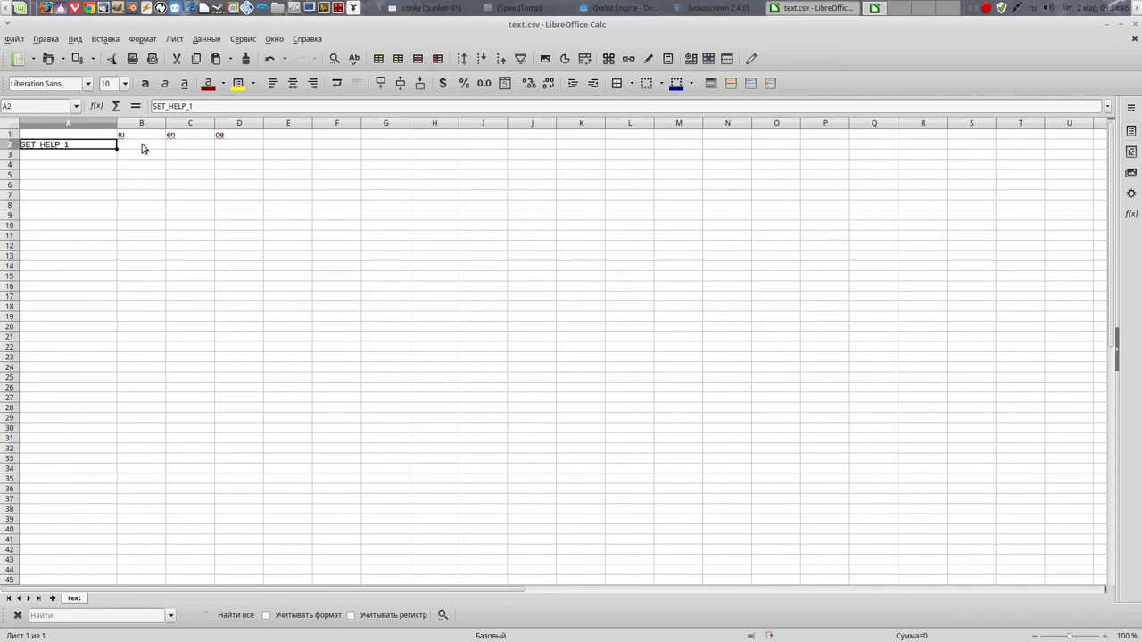
Enter Помощь in cell B2 under the ru header
click(153, 136)
click(183, 135)
click(218, 137)
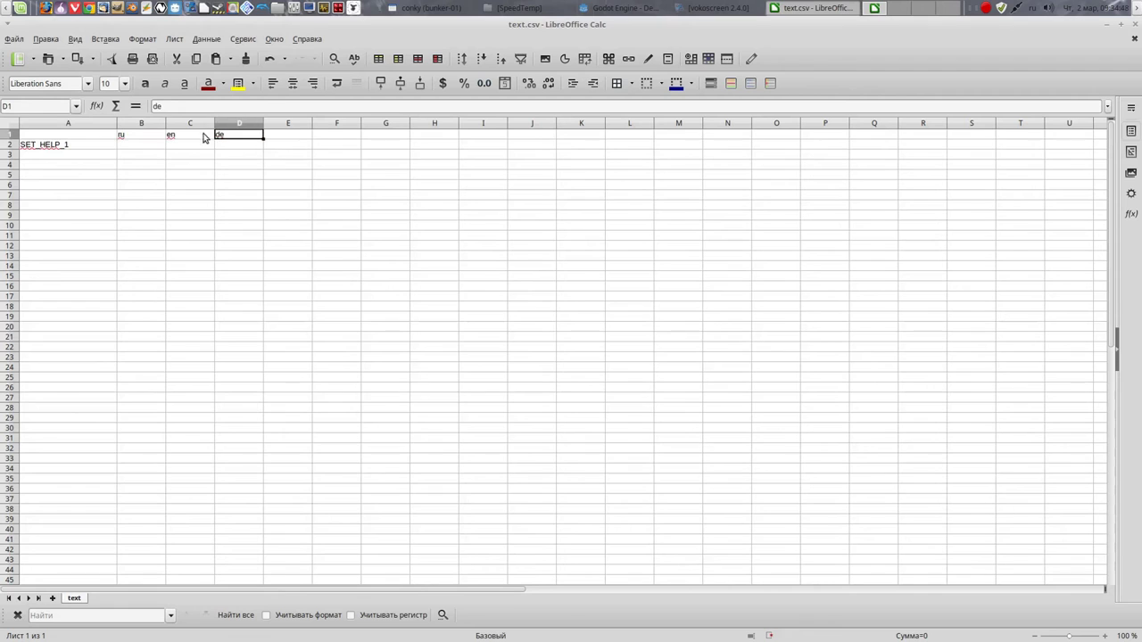
click(113, 138)
click(134, 139)
double_click(139, 145)
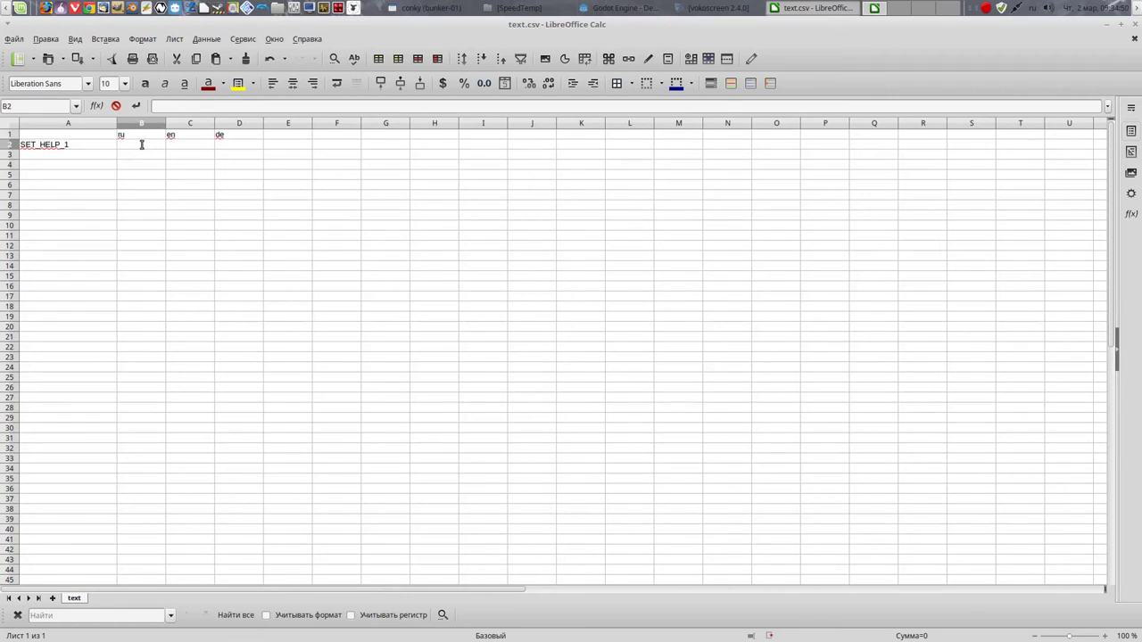
text(П)
text(омощь)
key(Return)
Enter Help in C2 and Hilfe in D2 under the en and de headers
click(185, 148)
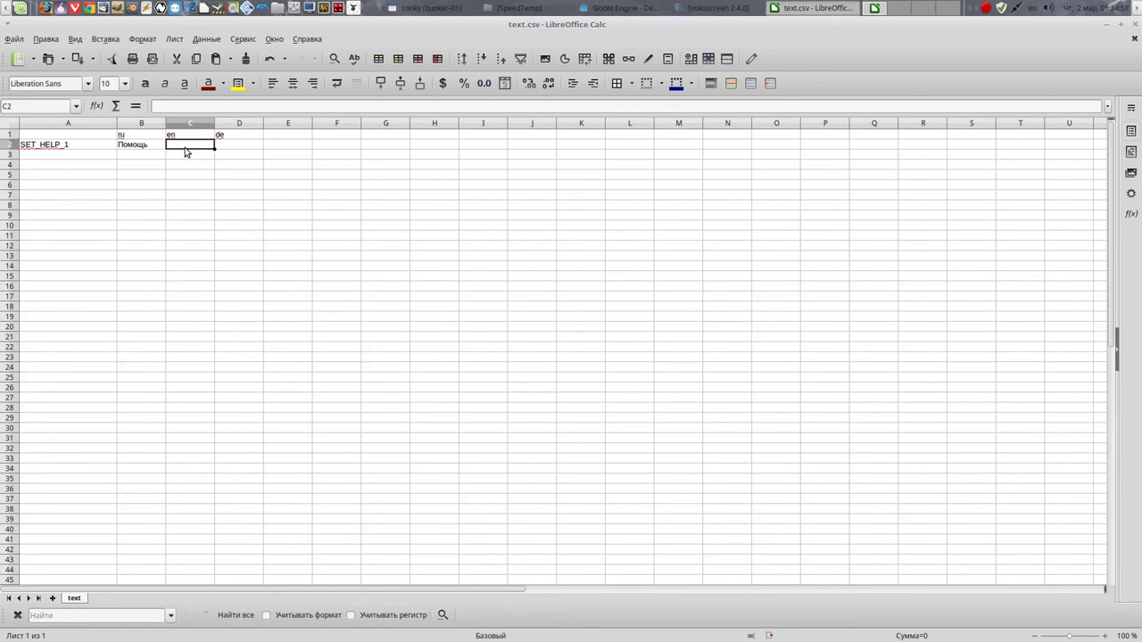
text(Help)
key(Return)
click(224, 148)
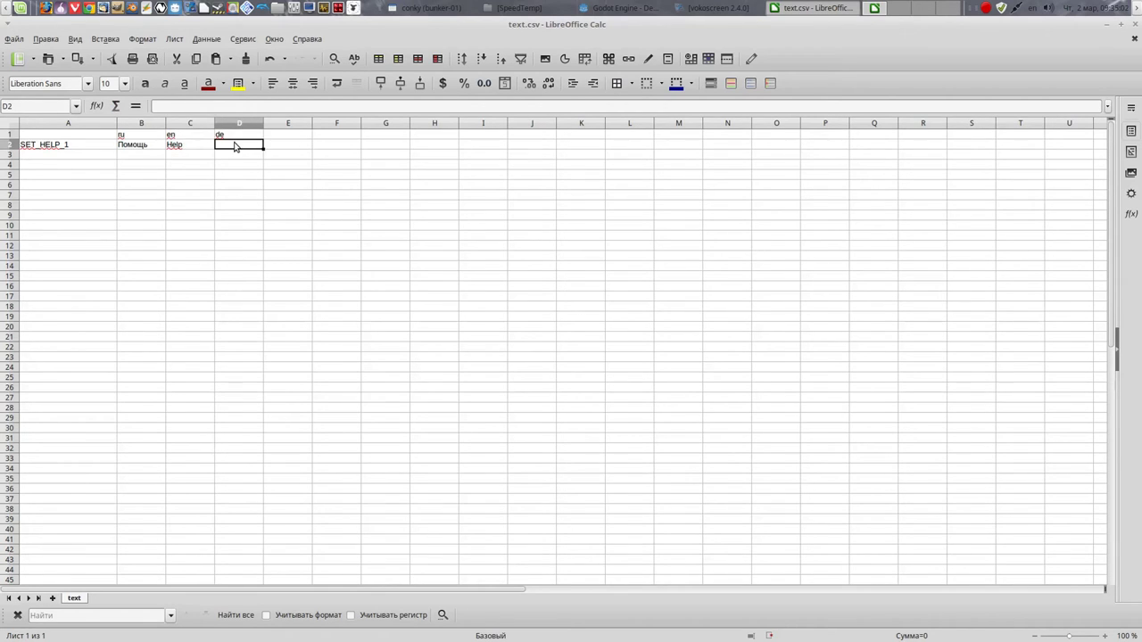
double_click(238, 142)
text(H)
text(ilfe)
click(256, 151)
Review the ru/en/de headers and the SET_HELP_1 row, then return to Godot
click(224, 147)
click(193, 147)
click(146, 147)
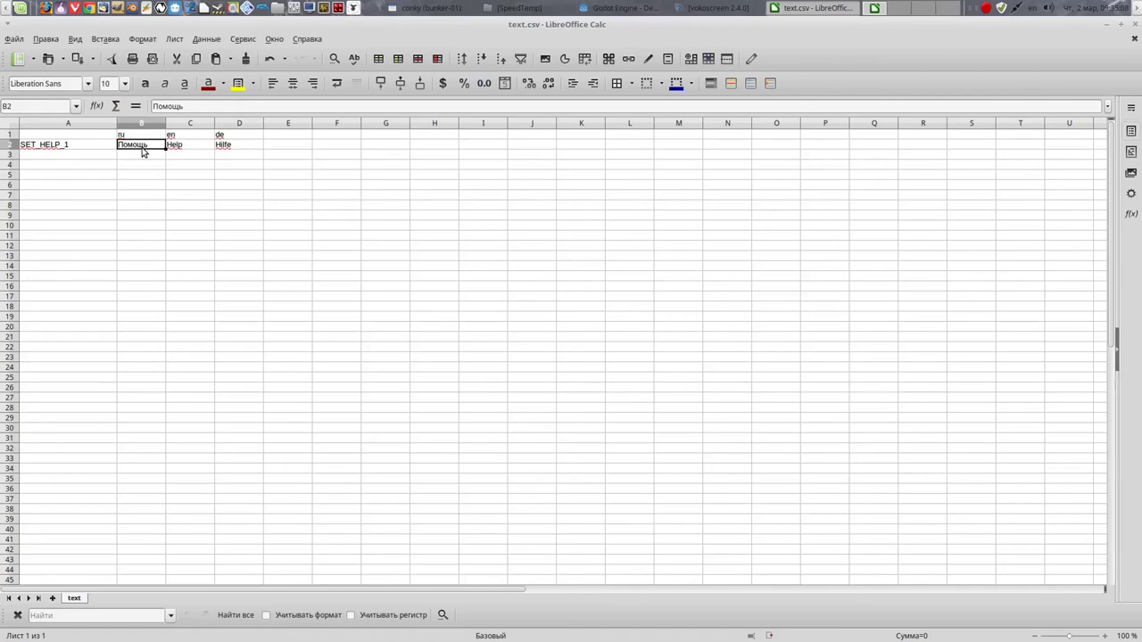
click(221, 148)
click(126, 137)
click(181, 139)
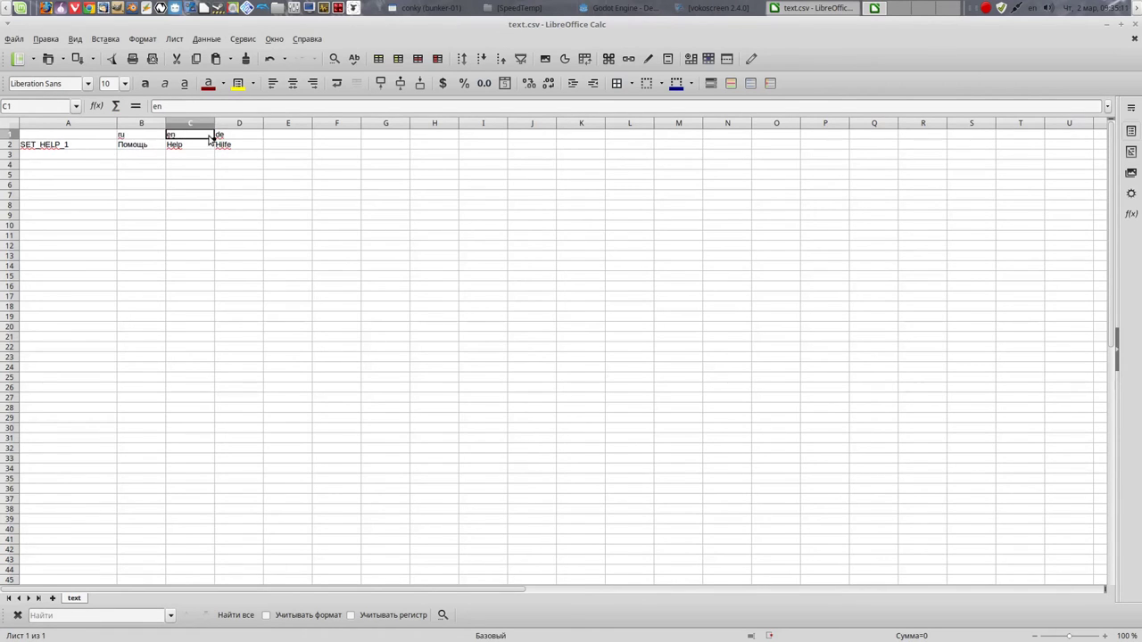
click(226, 139)
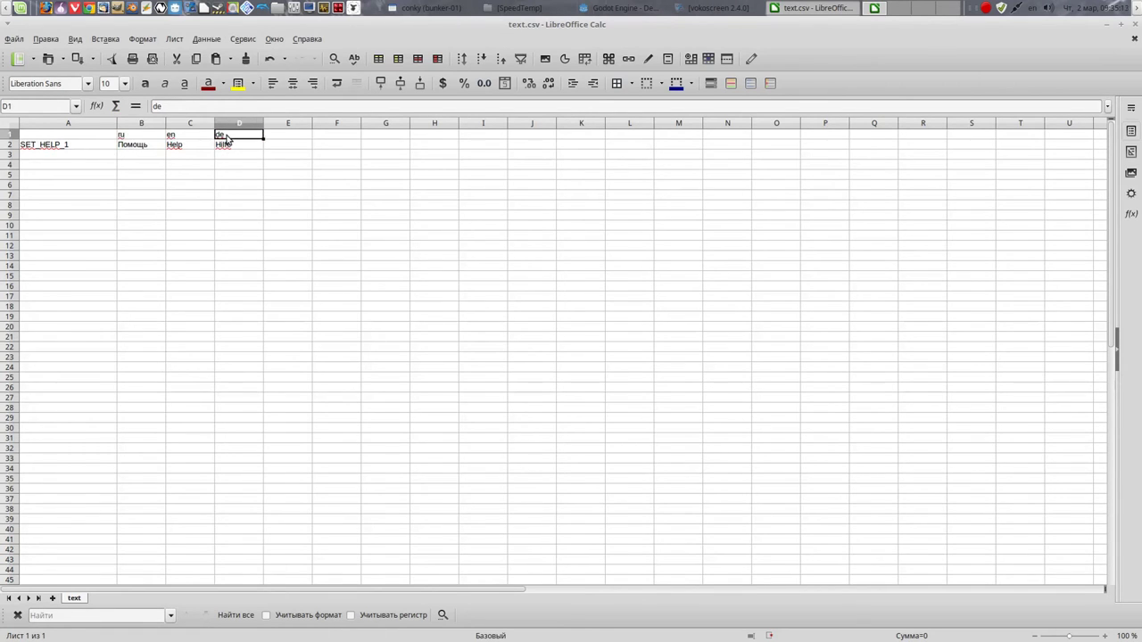
click(198, 139)
click(148, 140)
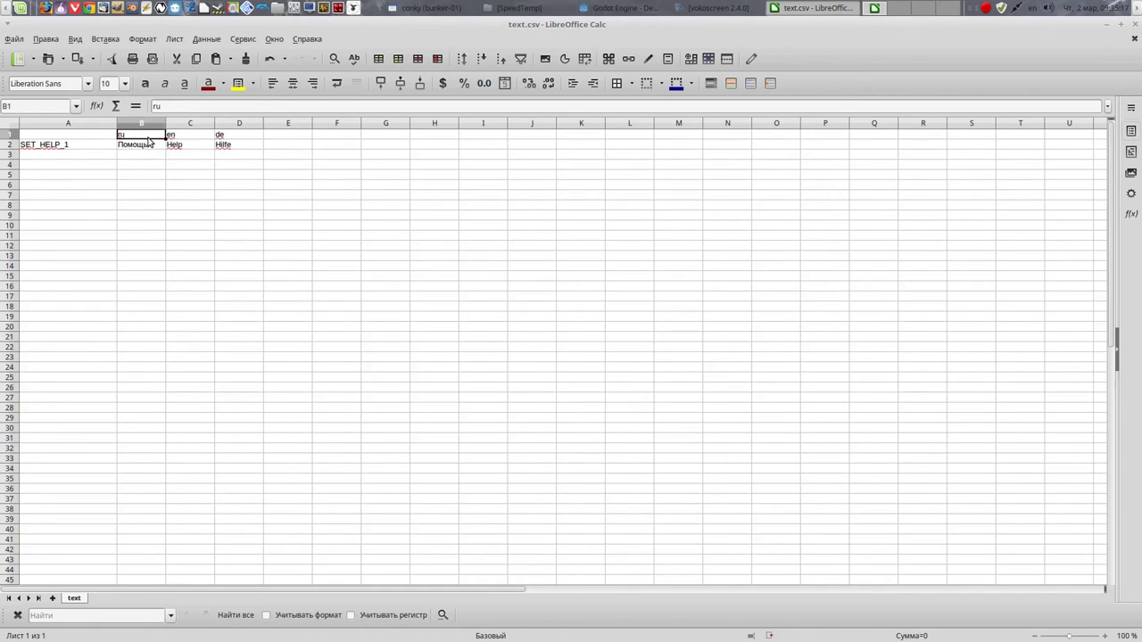
click(82, 148)
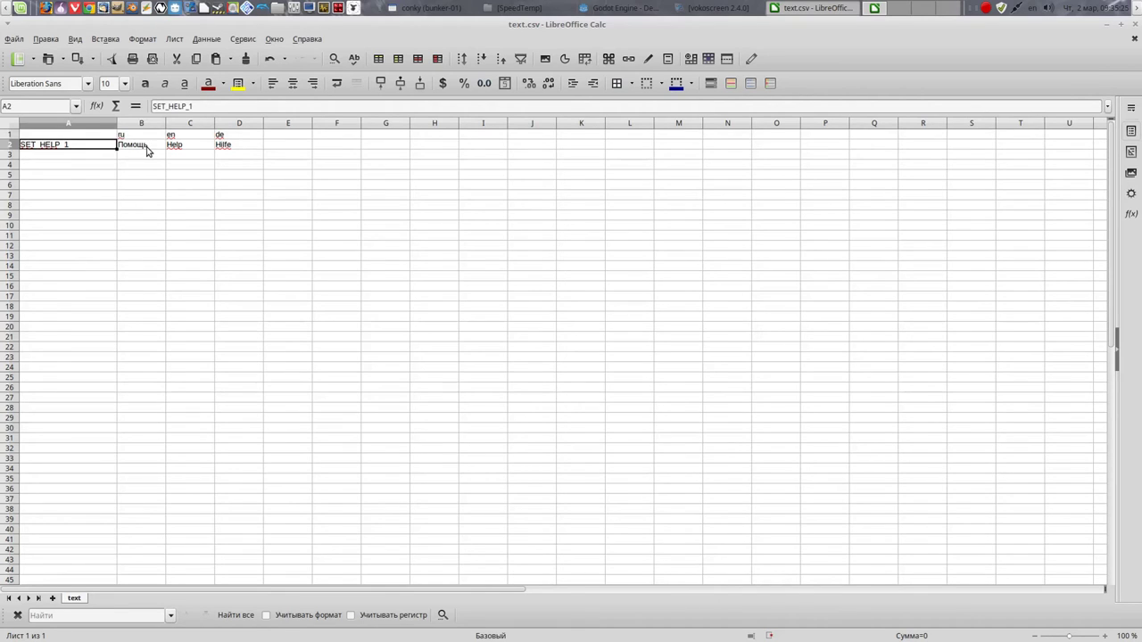
click(148, 150)
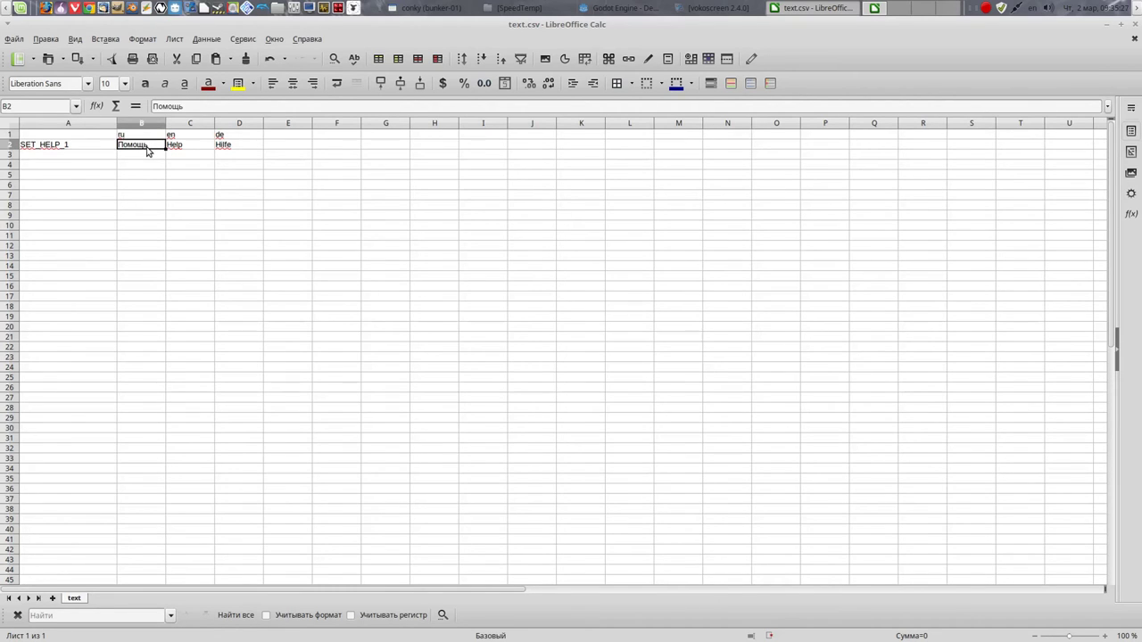
click(74, 147)
click(144, 150)
click(182, 150)
click(228, 149)
click(132, 149)
click(181, 149)
click(227, 152)
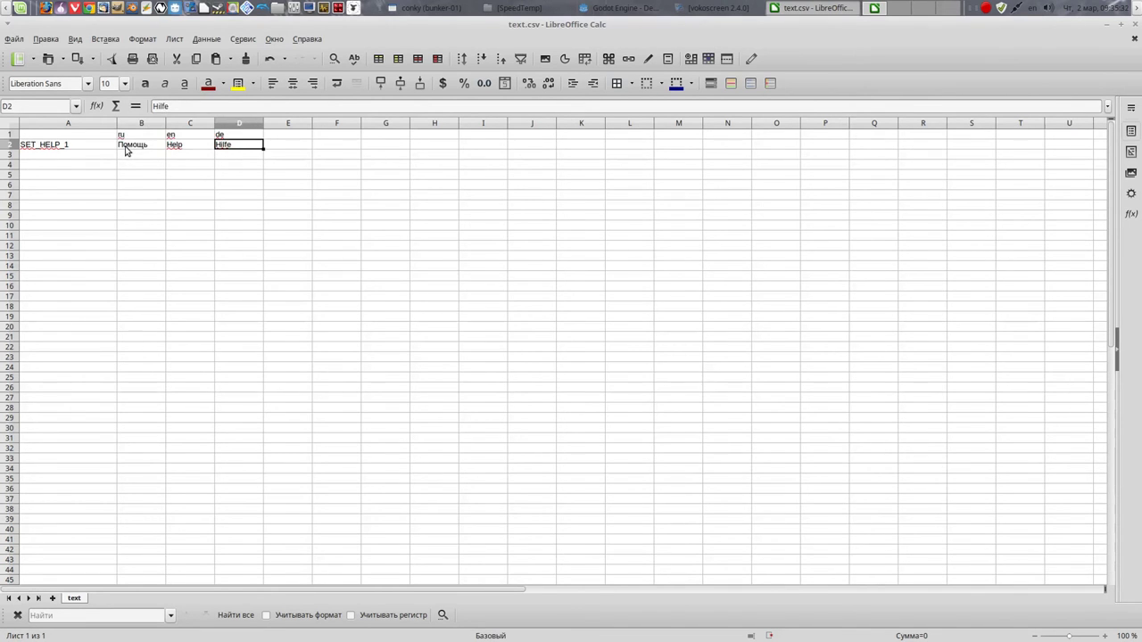
key(alt+Tab)
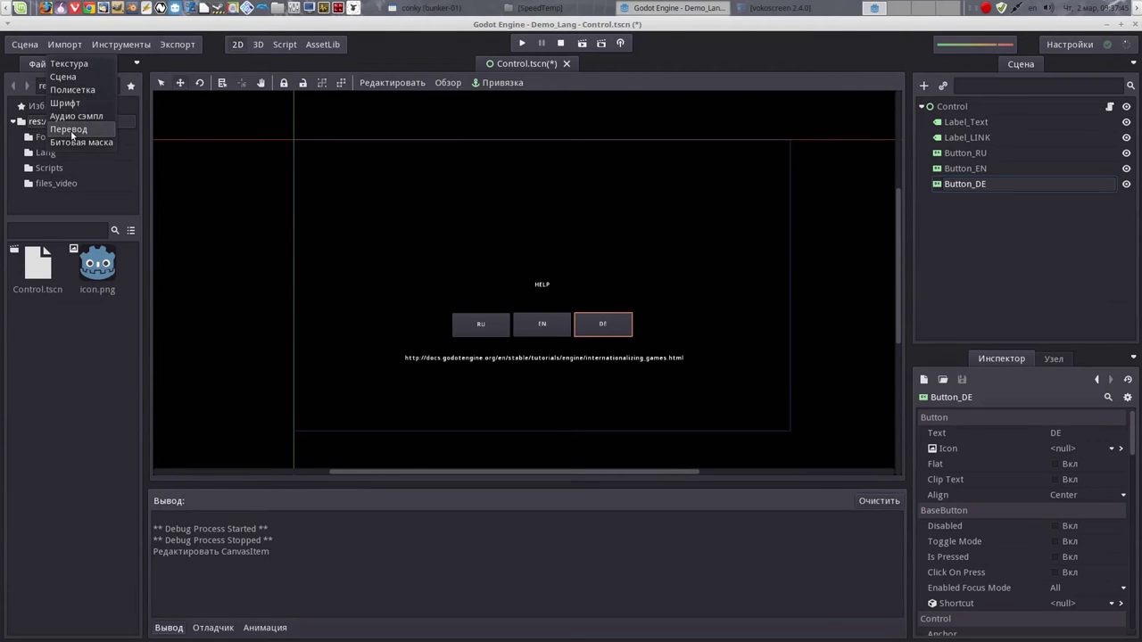
Begin a translation import from Lang/text.csv as source CSV and browse for the target folder
click(70, 129)
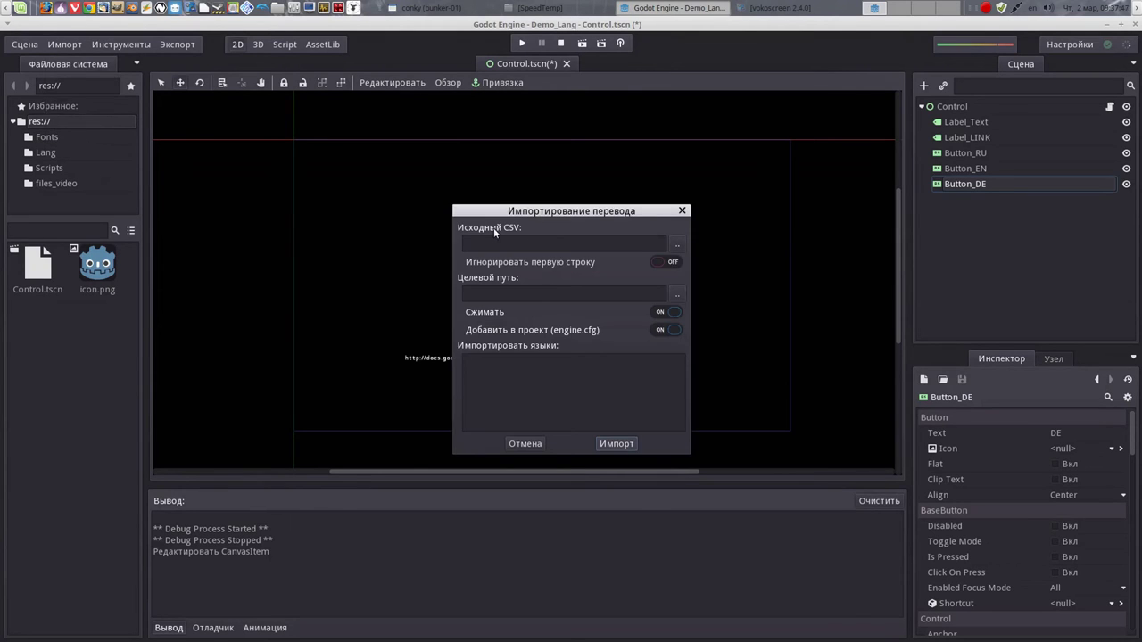
click(677, 245)
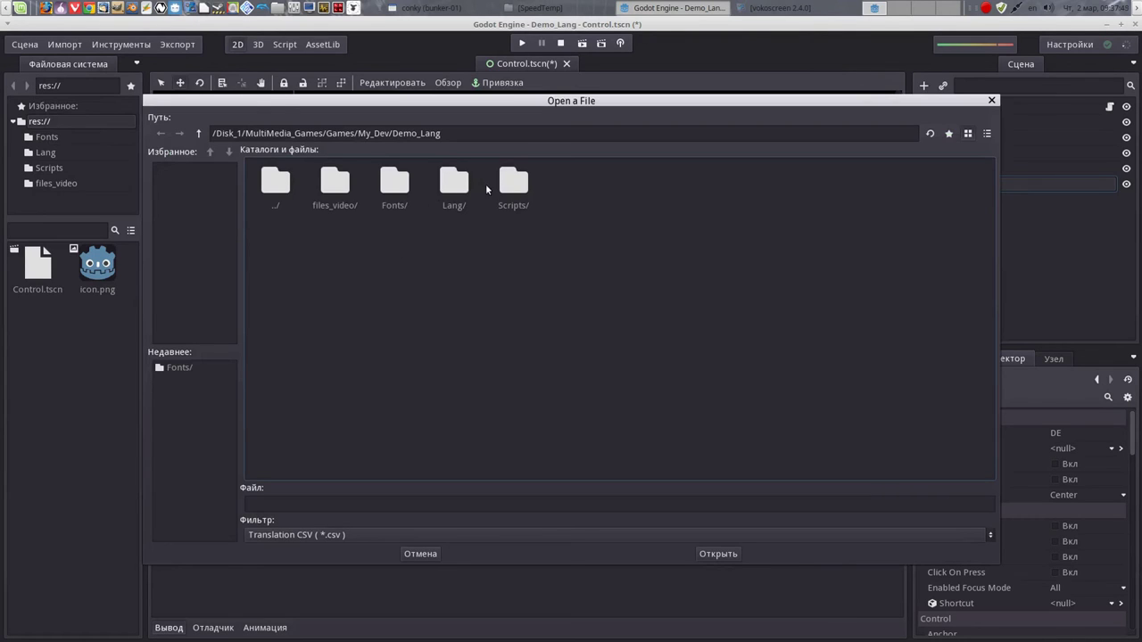
double_click(454, 186)
click(344, 201)
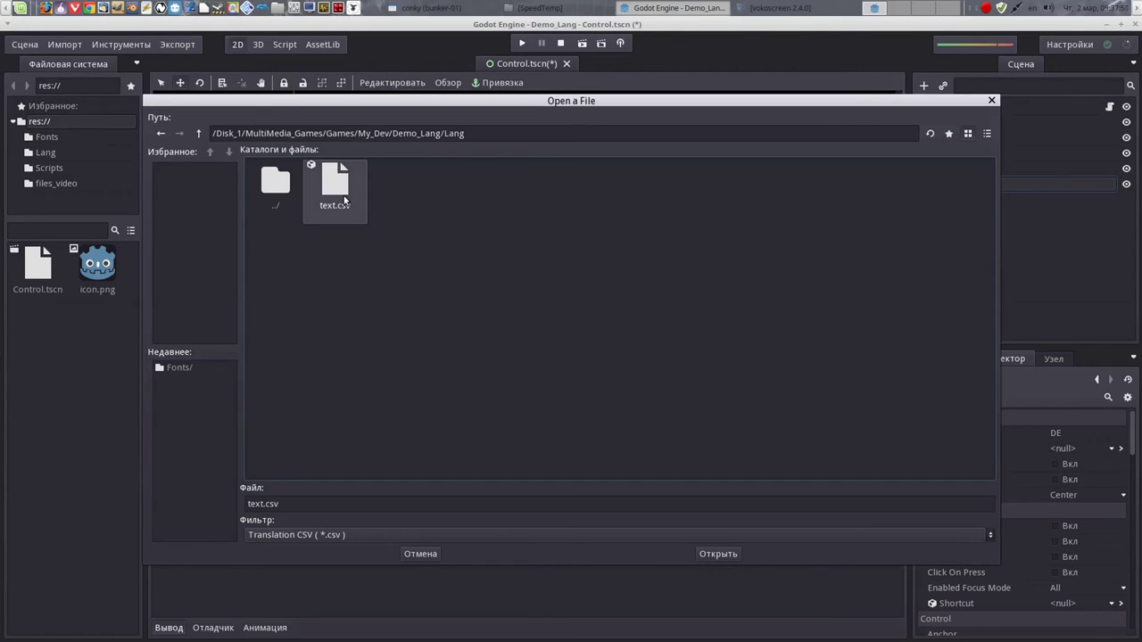
click(709, 556)
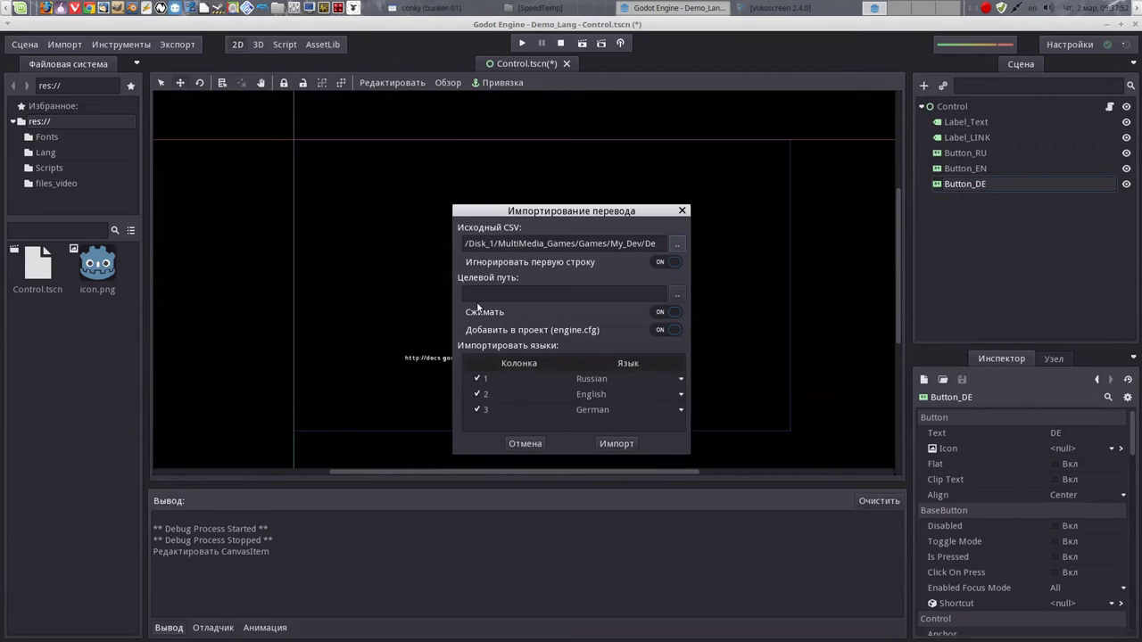
click(677, 294)
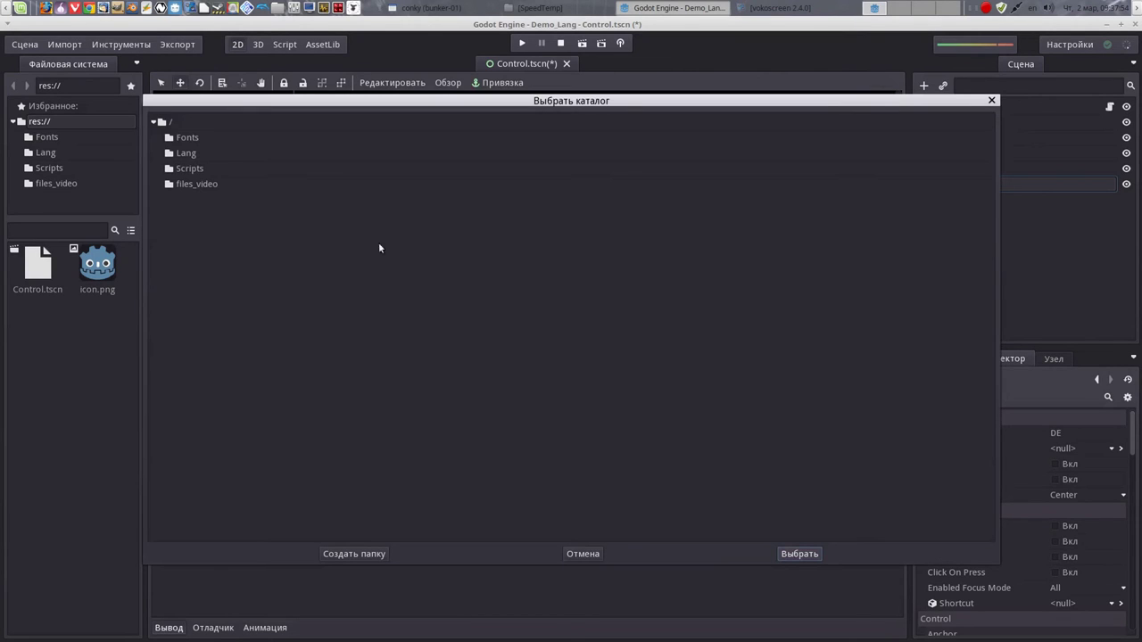
Set the target path to res://Lang, keep German for column 3, and run the import
double_click(200, 156)
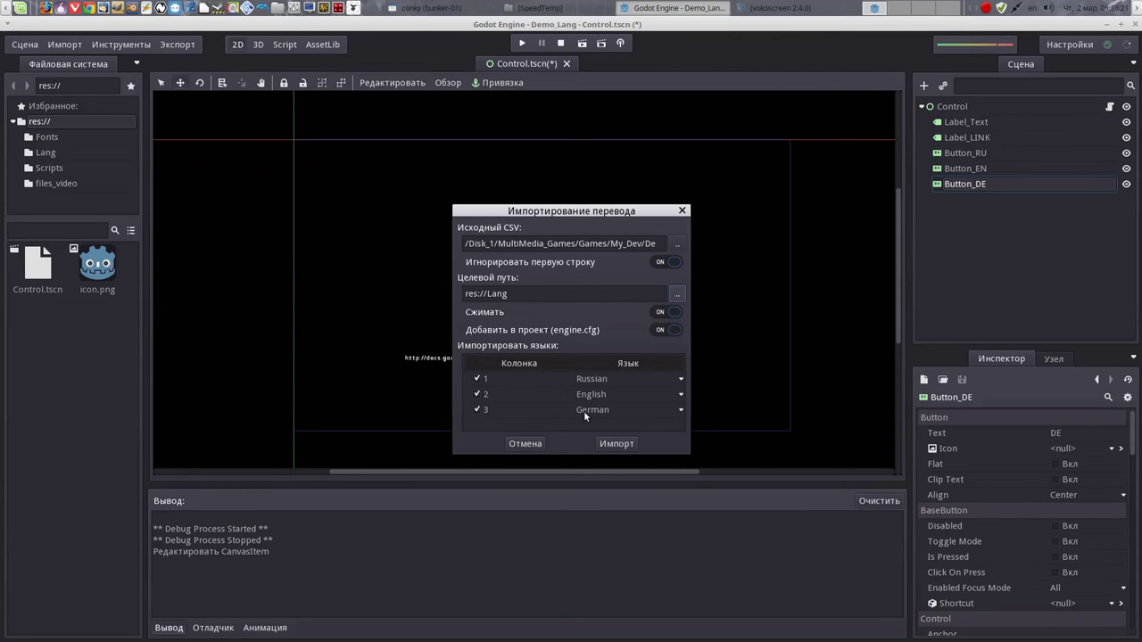
click(679, 411)
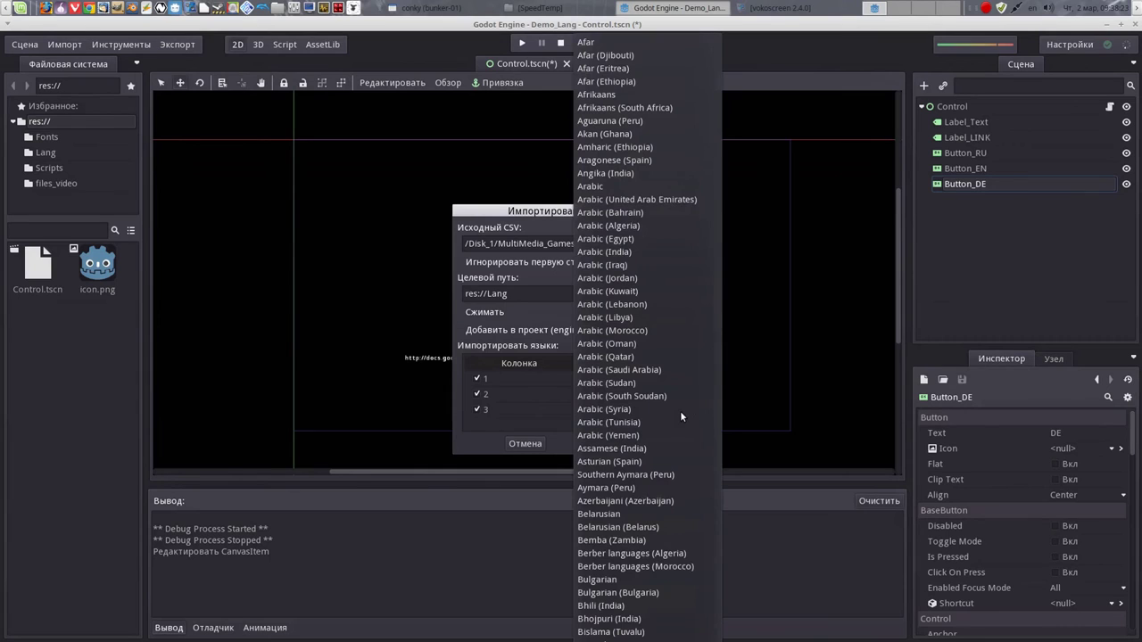
click(532, 415)
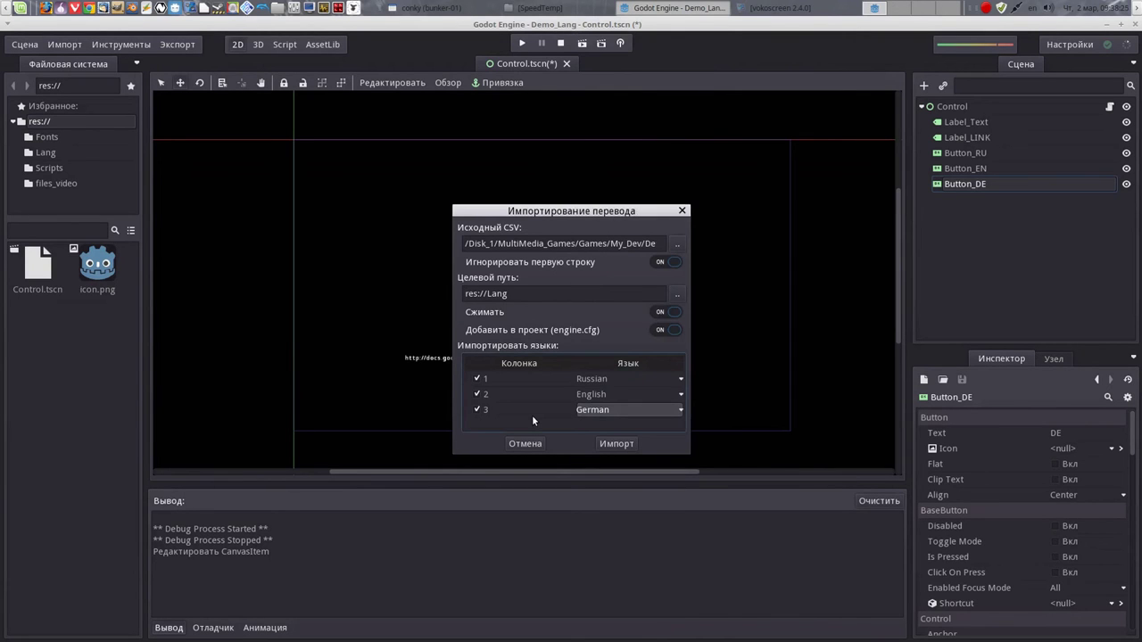
click(616, 443)
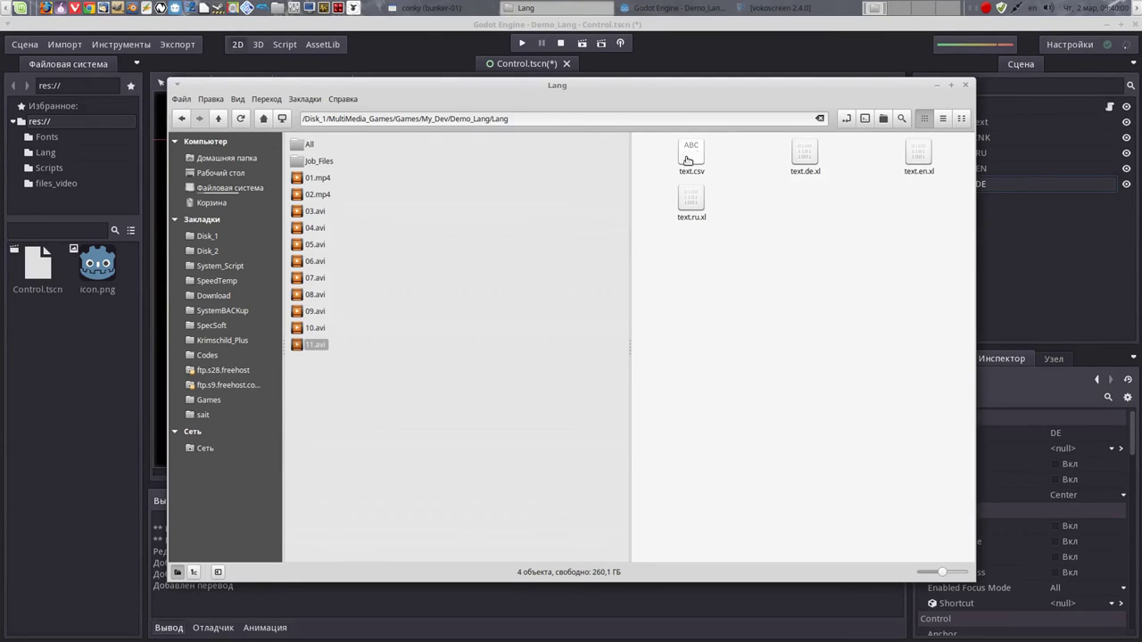
Inspect text.ru.xl, text.de.xl and text.en.xl, then open text.csv in LibreOffice Calc
right_click(691, 222)
click(763, 202)
right_click(808, 175)
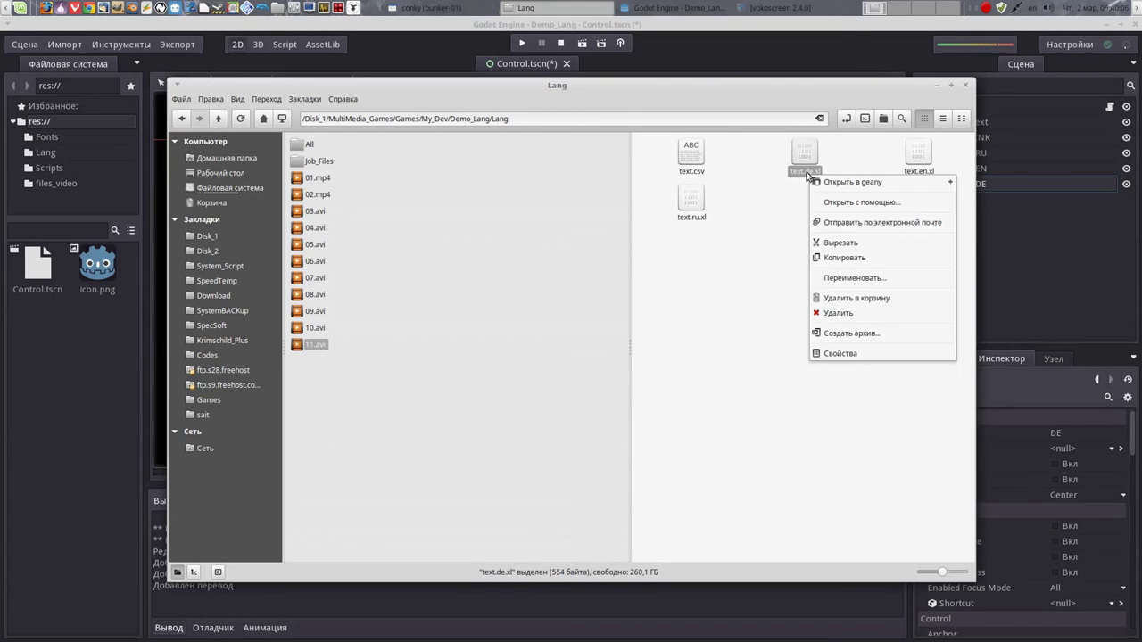
click(760, 258)
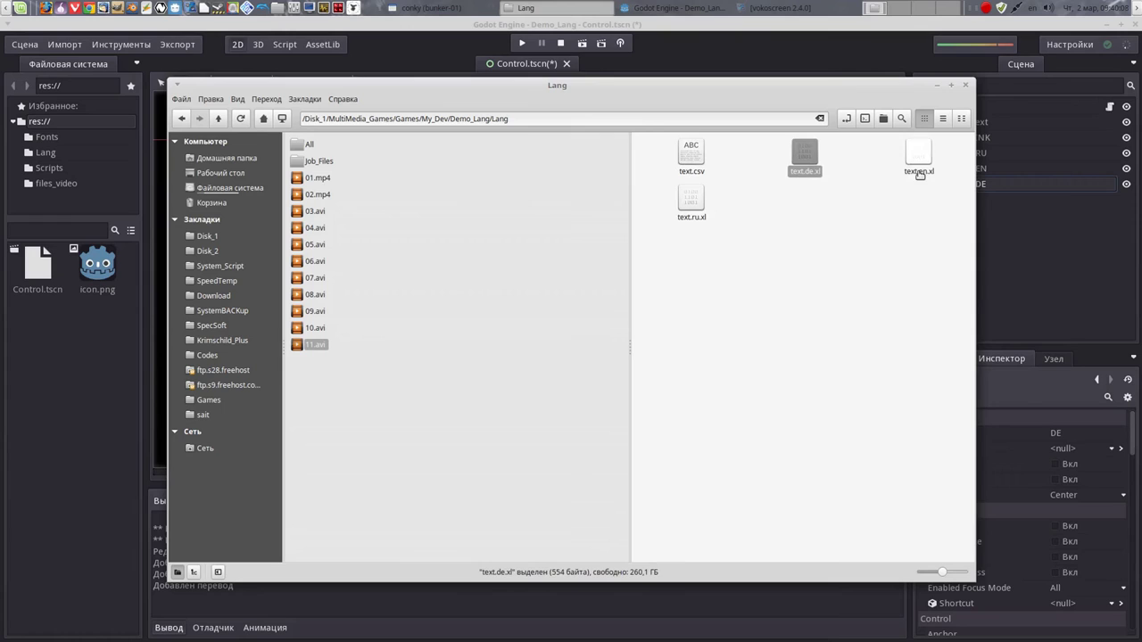
right_click(910, 175)
click(802, 262)
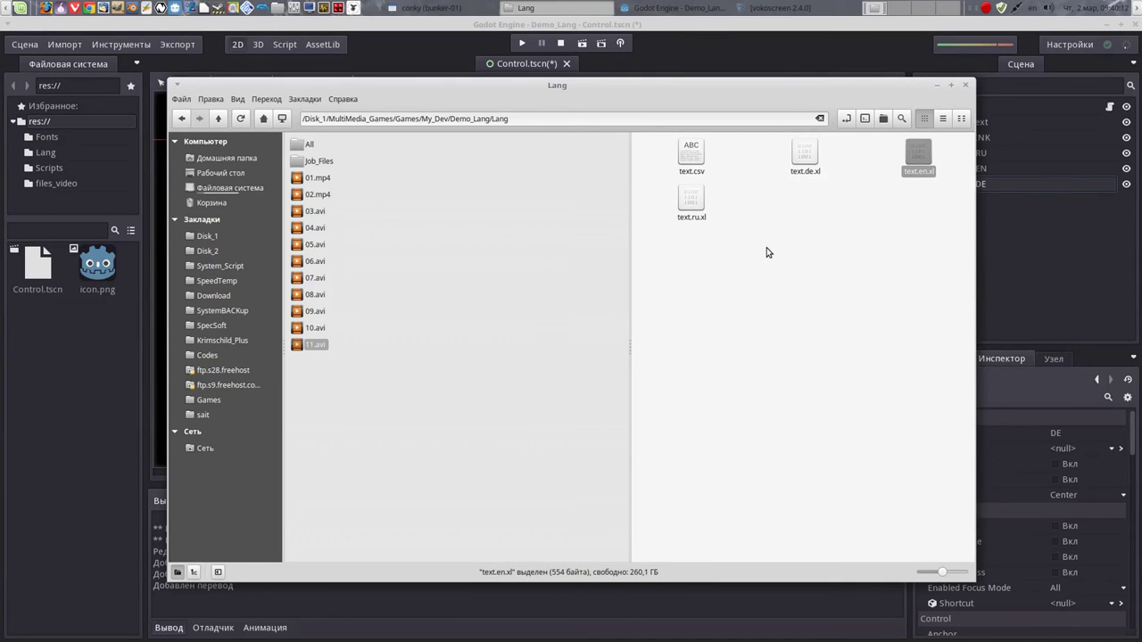
right_click(697, 176)
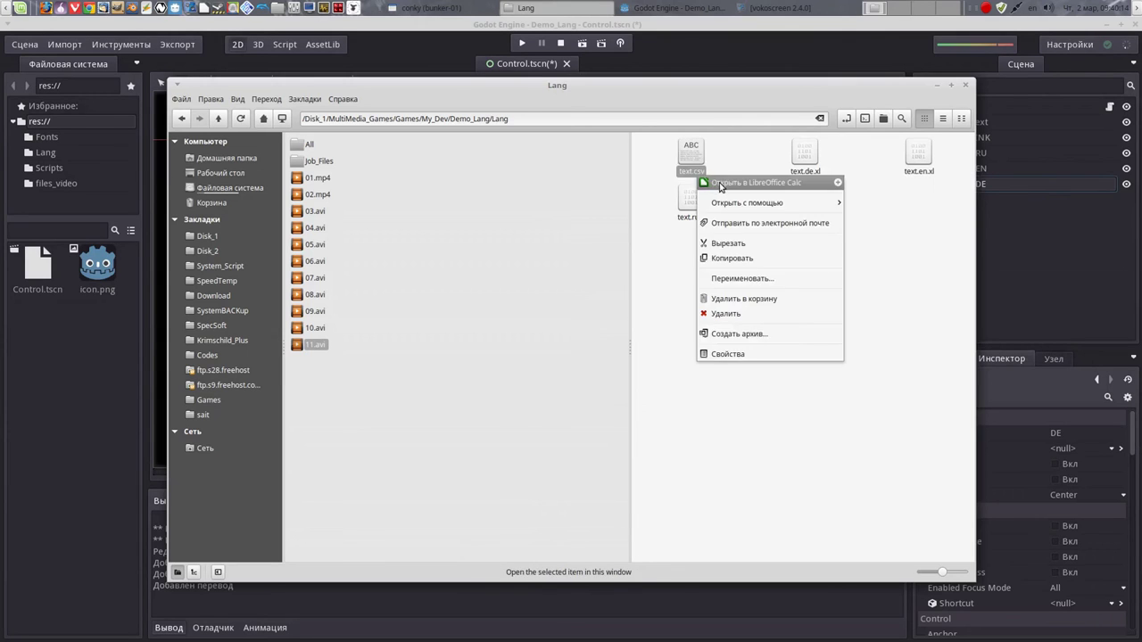
click(719, 183)
Accept the CSV import and check SET_HELP_1, Помощь, Help and Hilfe in cells A2–D2
click(674, 482)
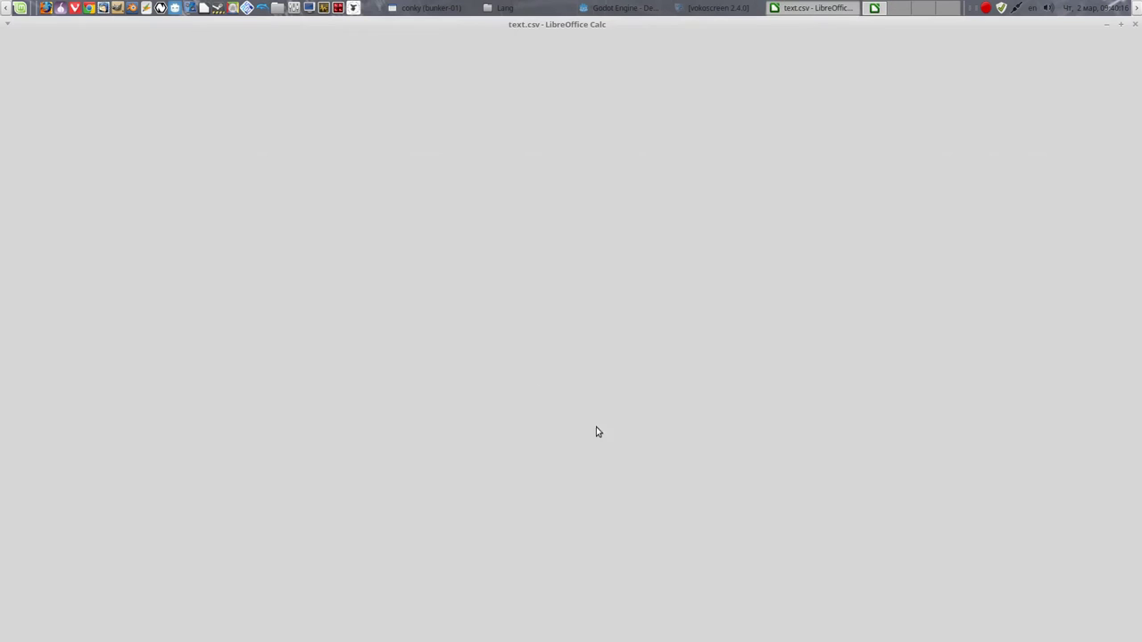
click(93, 147)
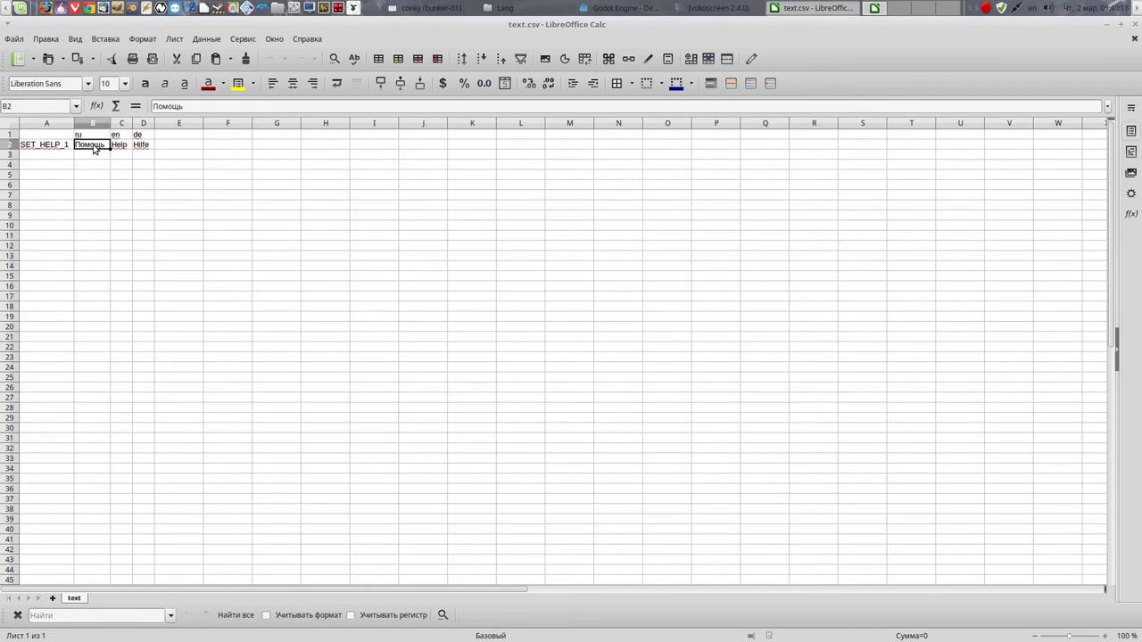
click(125, 149)
click(145, 149)
click(51, 149)
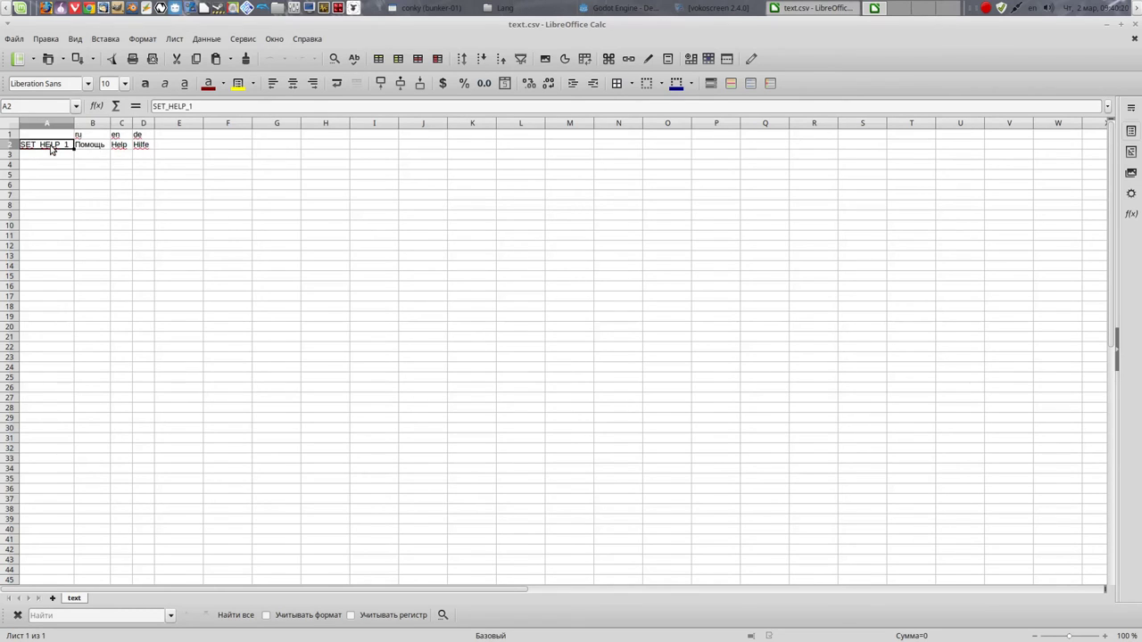
click(90, 149)
click(118, 149)
click(145, 149)
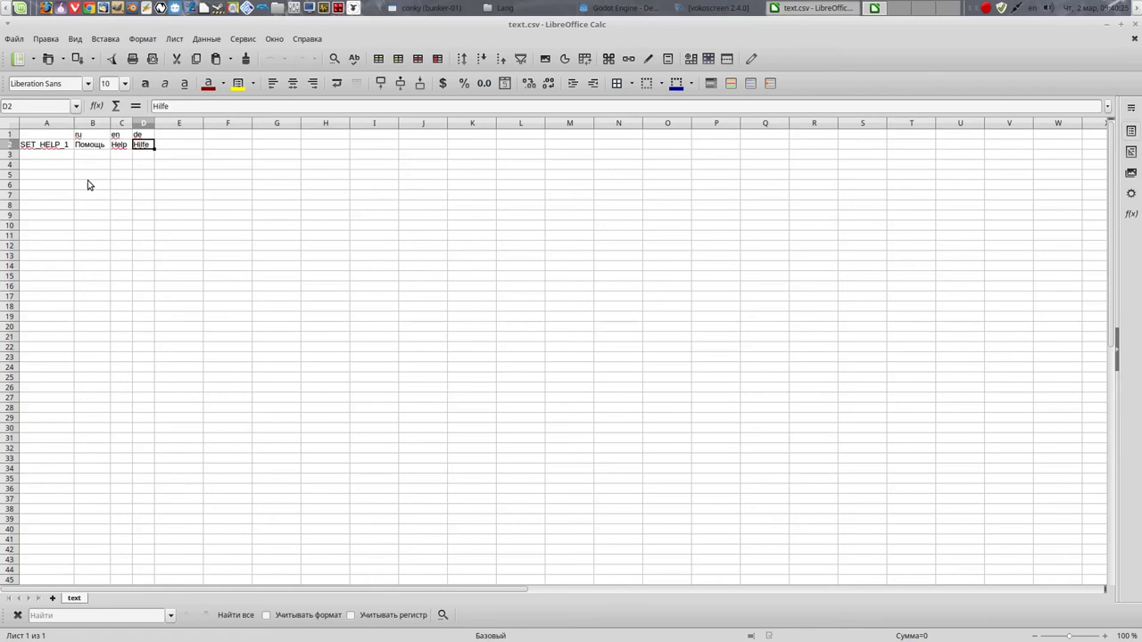
Select and deselect text.de.xl and text.en.xl in the Lang folder, then return to Godot
click(536, 8)
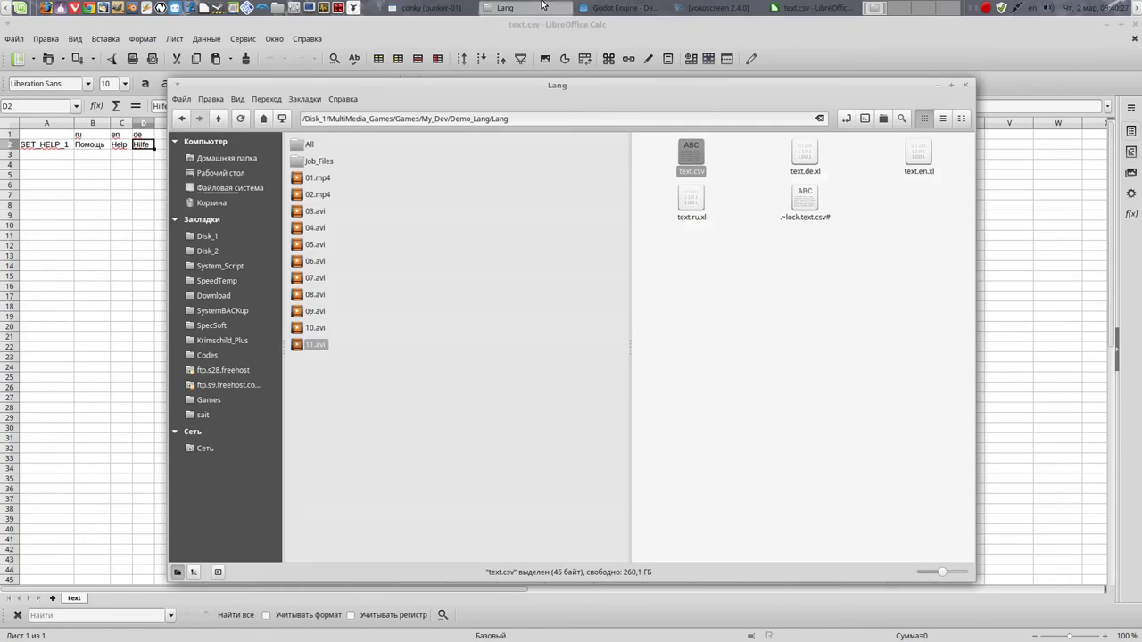
click(723, 278)
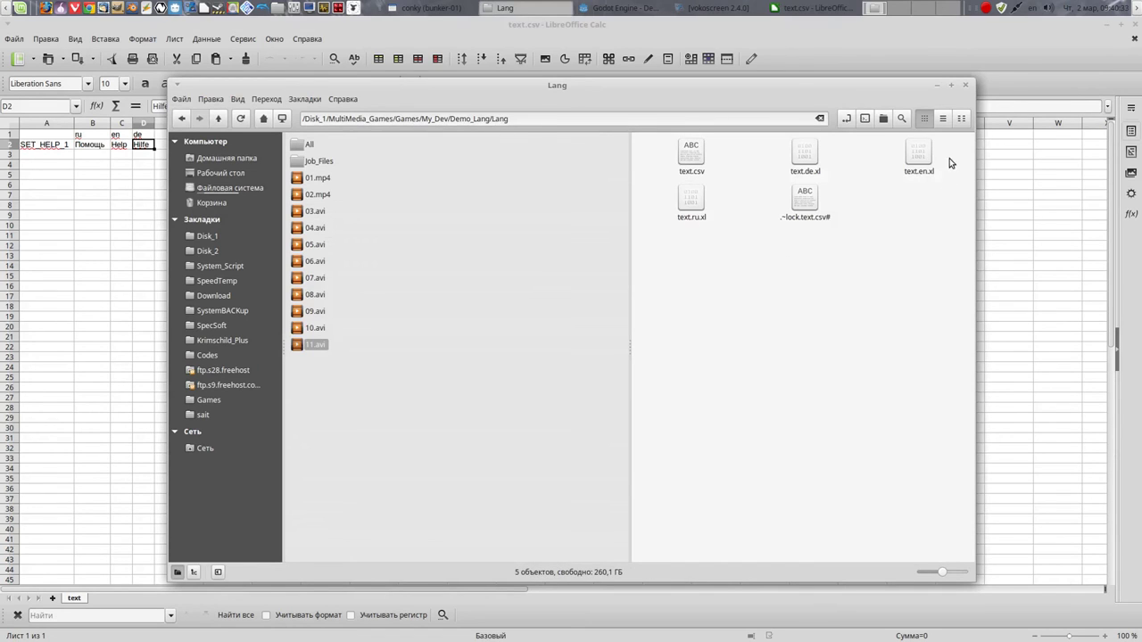
drag(951, 157, 781, 175)
drag(716, 311, 751, 300)
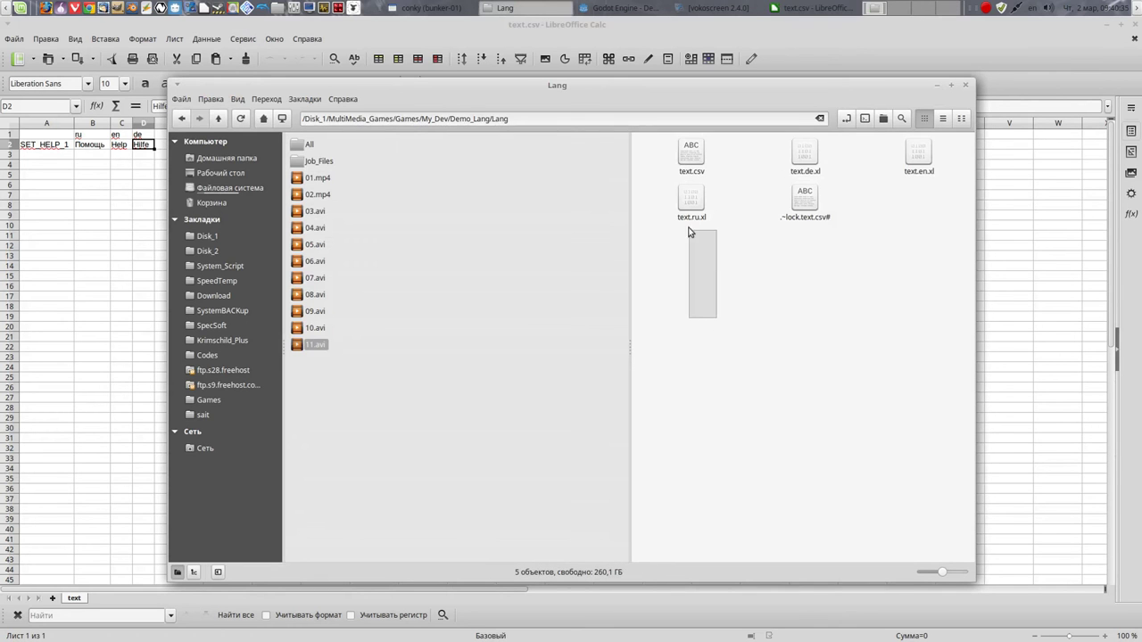
key(alt+Tab)
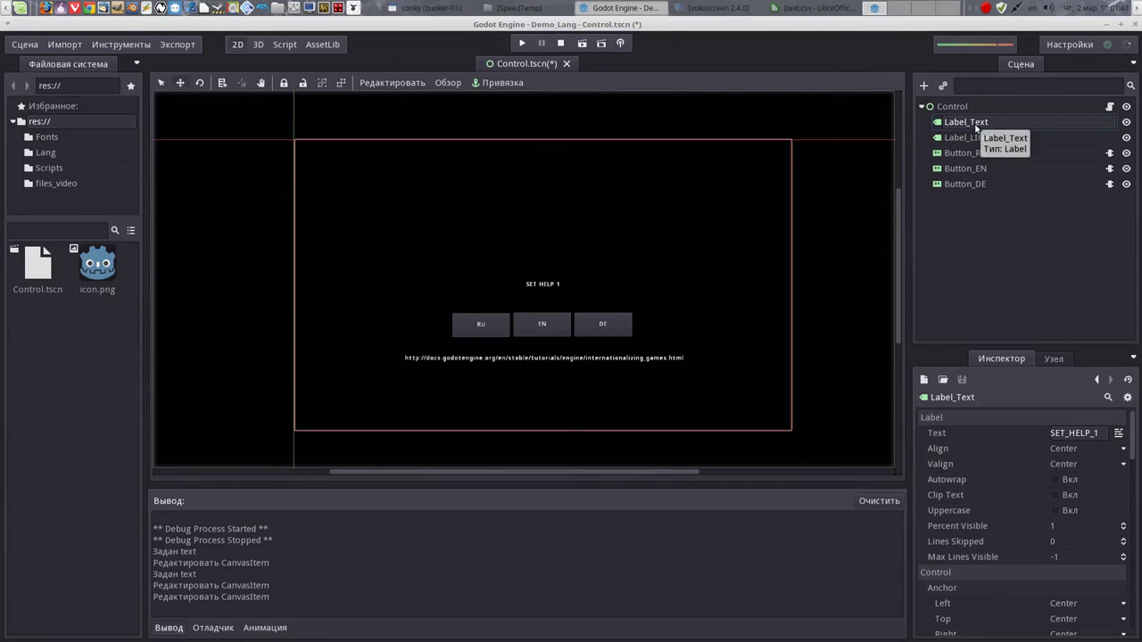
Commit SET_HELP_1 as Label_Text's Text value and open the Menu.gd script
click(1083, 435)
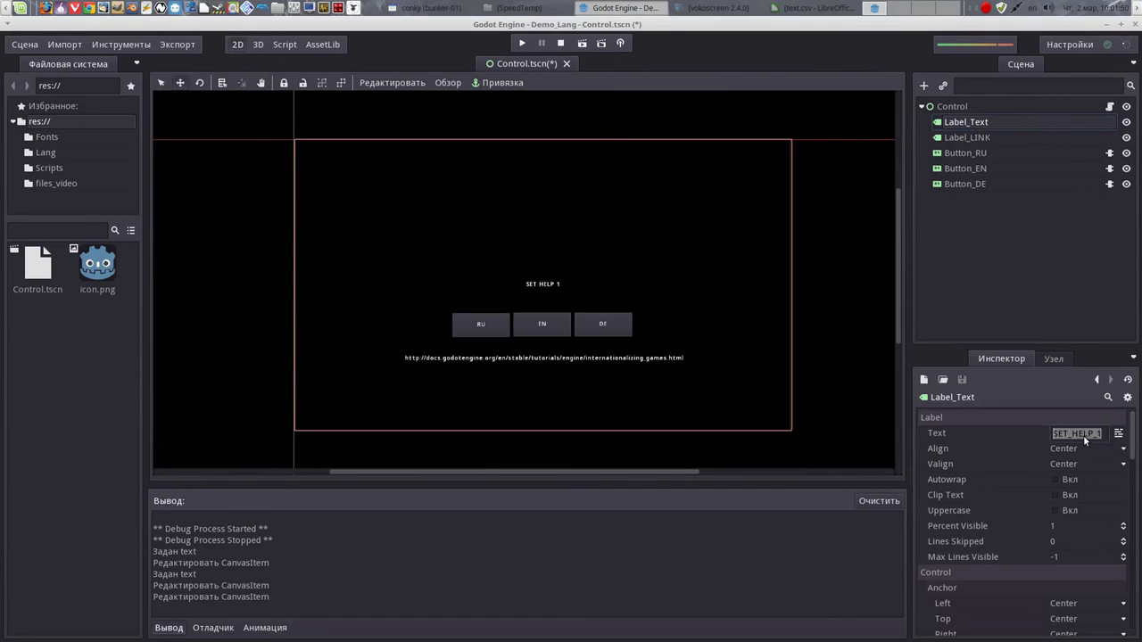
key(Return)
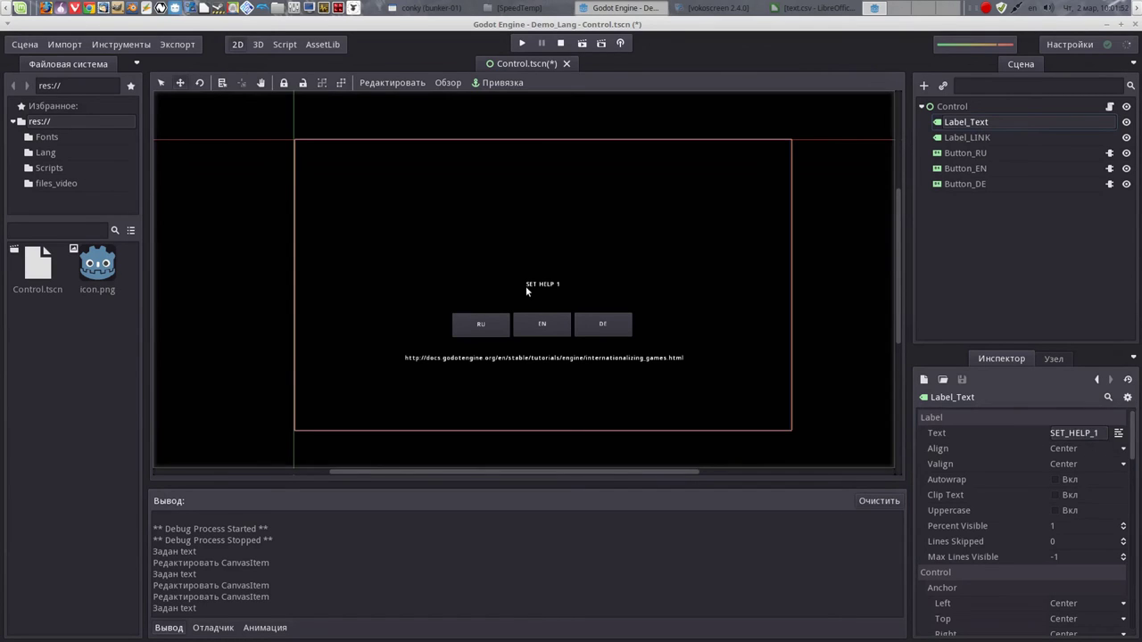
click(286, 45)
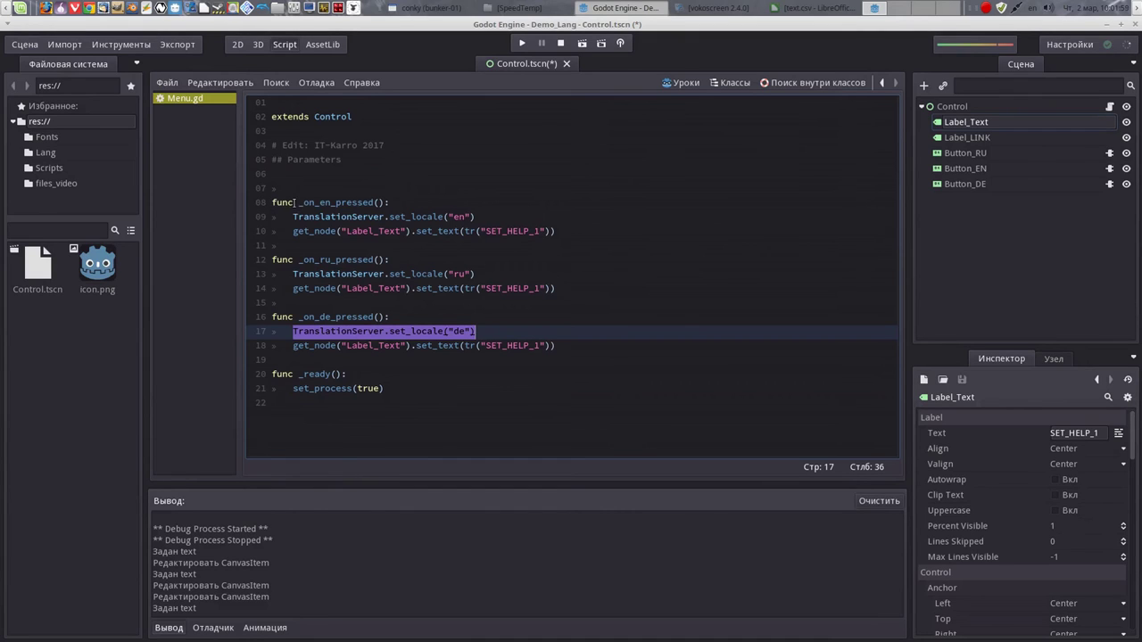
Highlight _on_en_pressed and its TranslationServer.set_locale("en") line, then switch to text.csv
drag(298, 203, 382, 203)
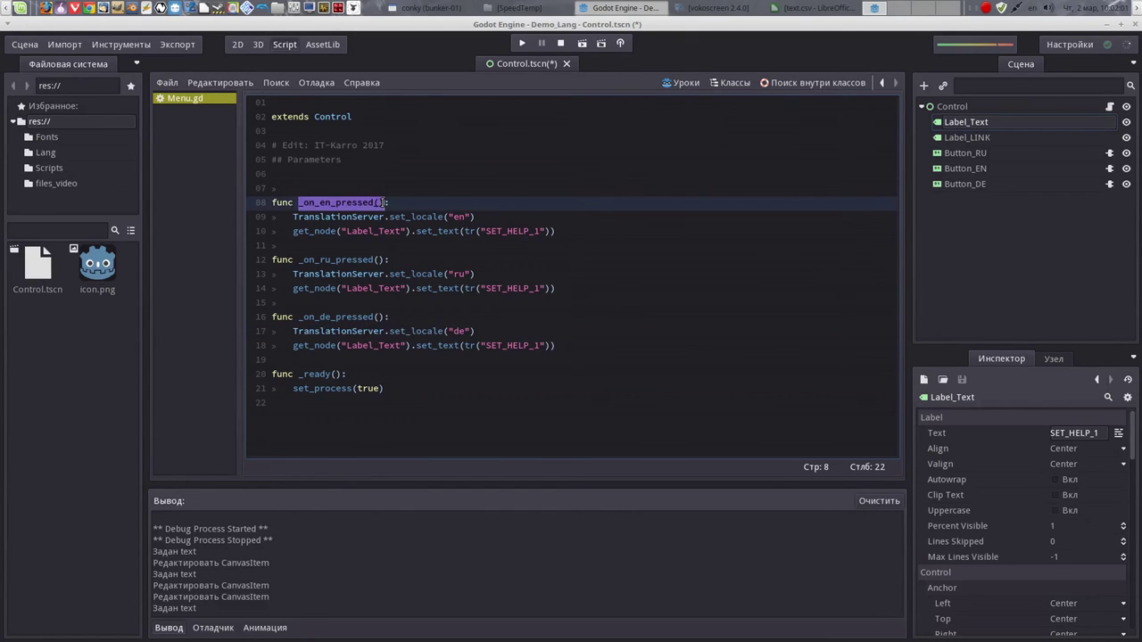
drag(298, 202, 381, 202)
click(357, 217)
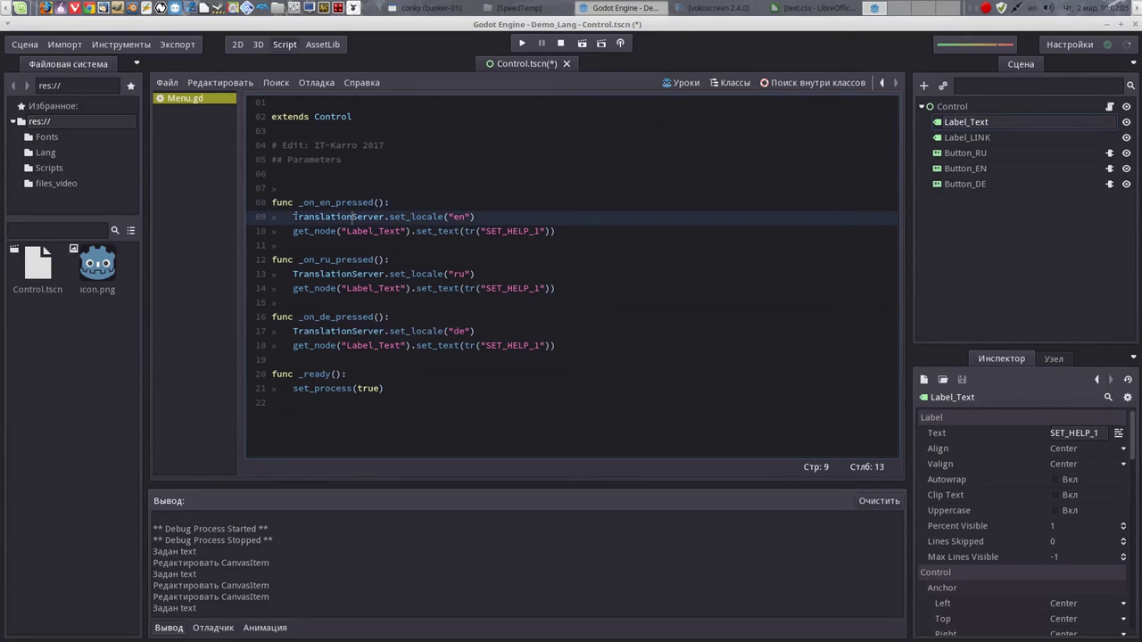
drag(293, 216, 478, 216)
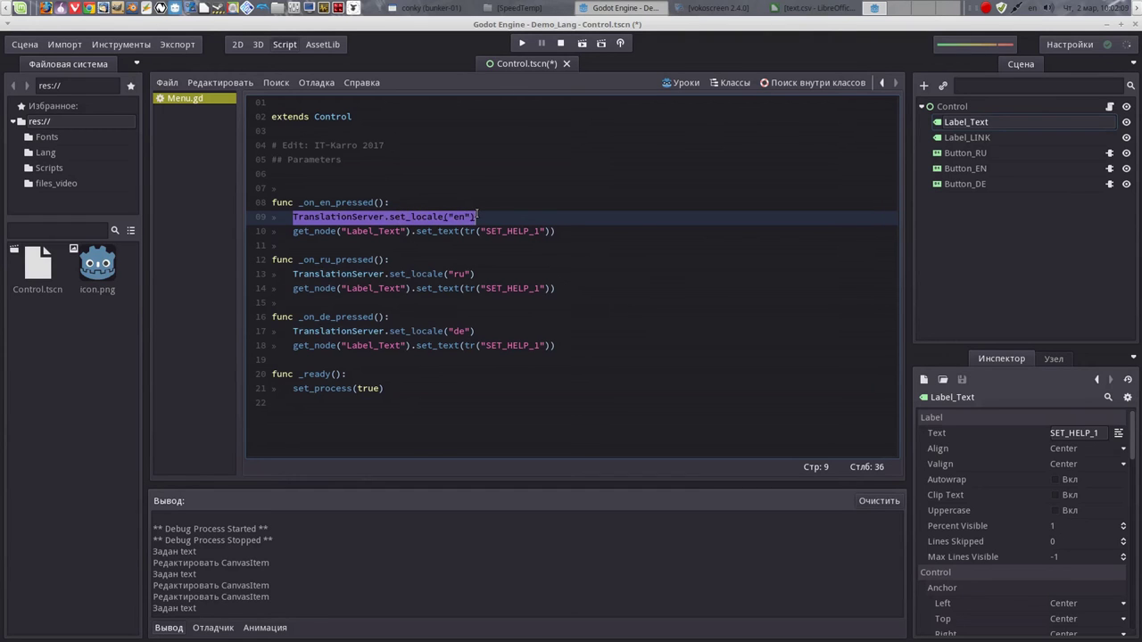
click(463, 217)
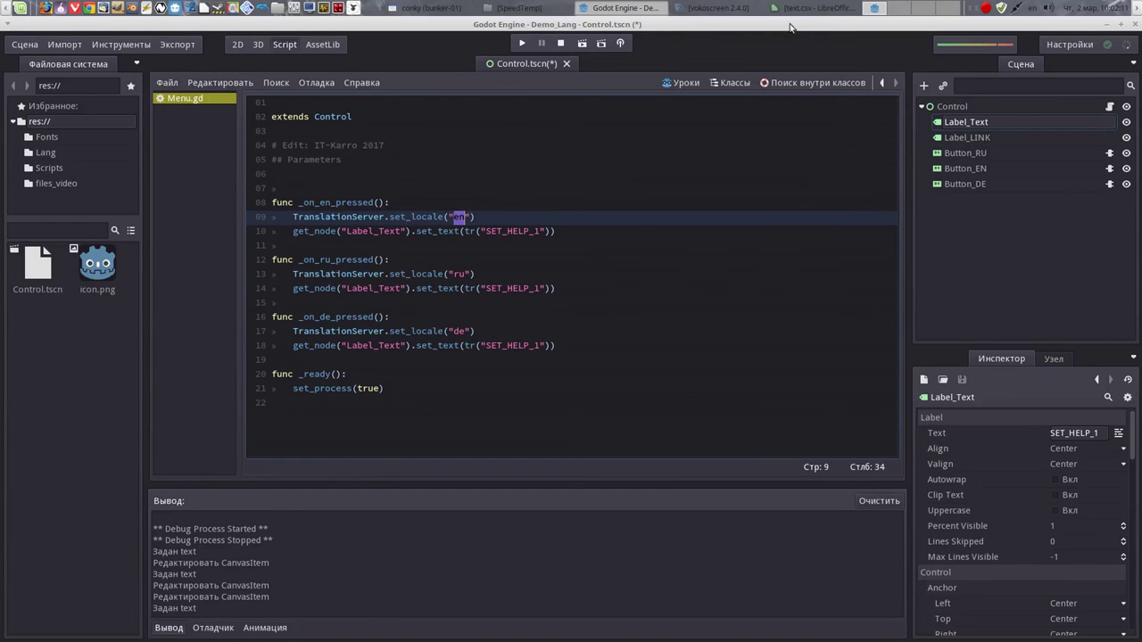
click(812, 8)
Copy the SET_HELP_1 key from A2, step through the ru/en/de headers and row 2, and return to Godot
key(ctrl+c)
click(95, 135)
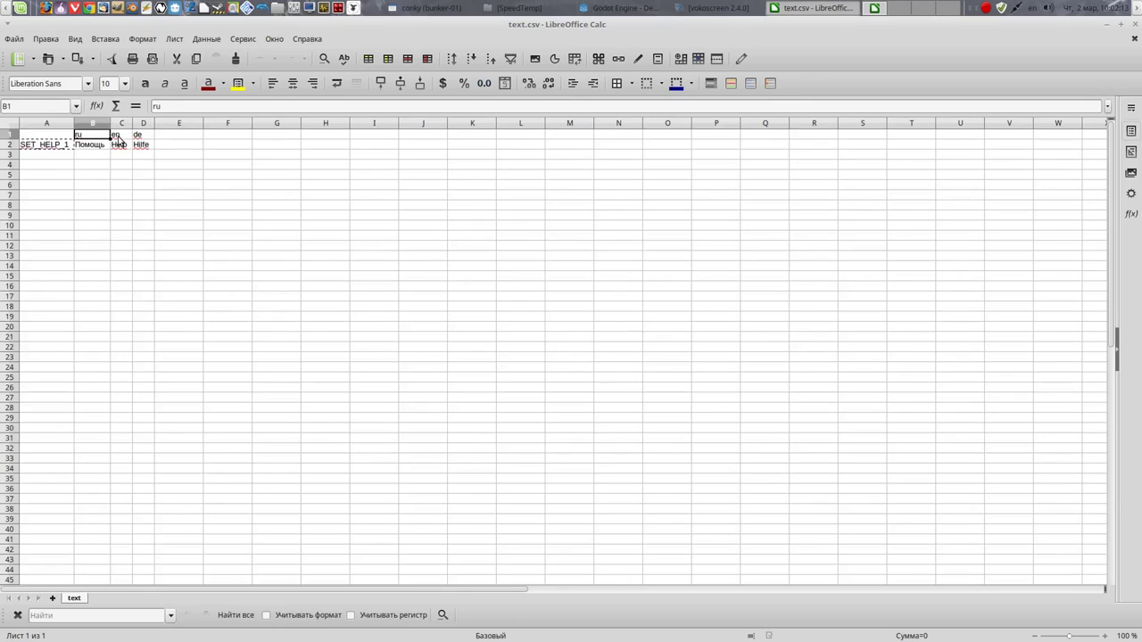
key(Right)
key(Right)
key(Left)
key(Left)
key(Right)
key(Right)
key(Down)
key(Left)
key(Left)
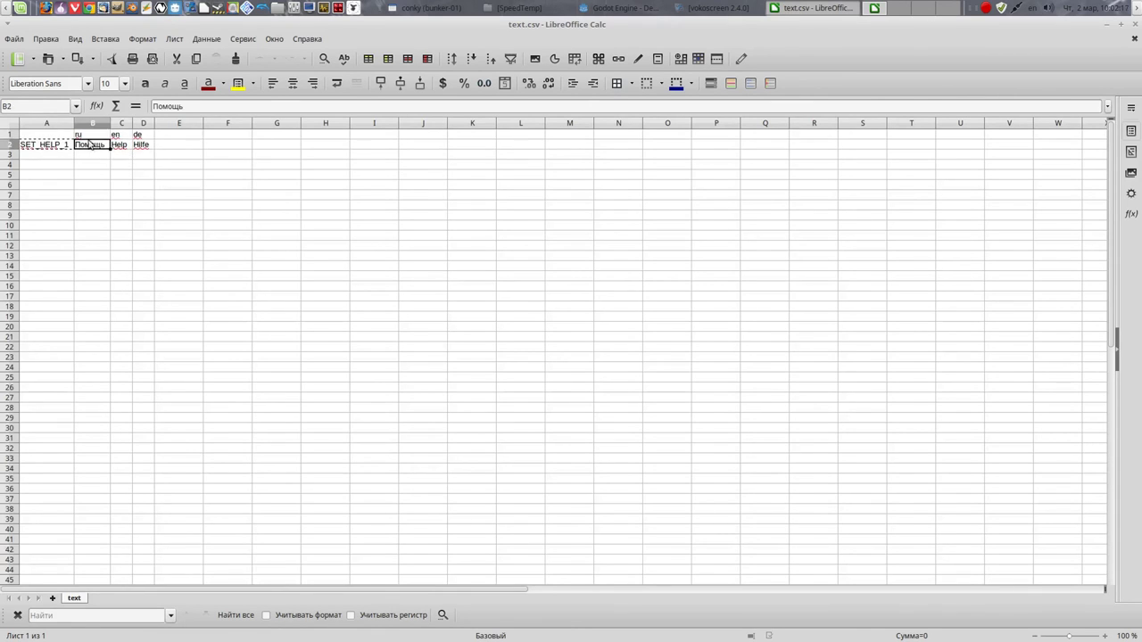
key(Up)
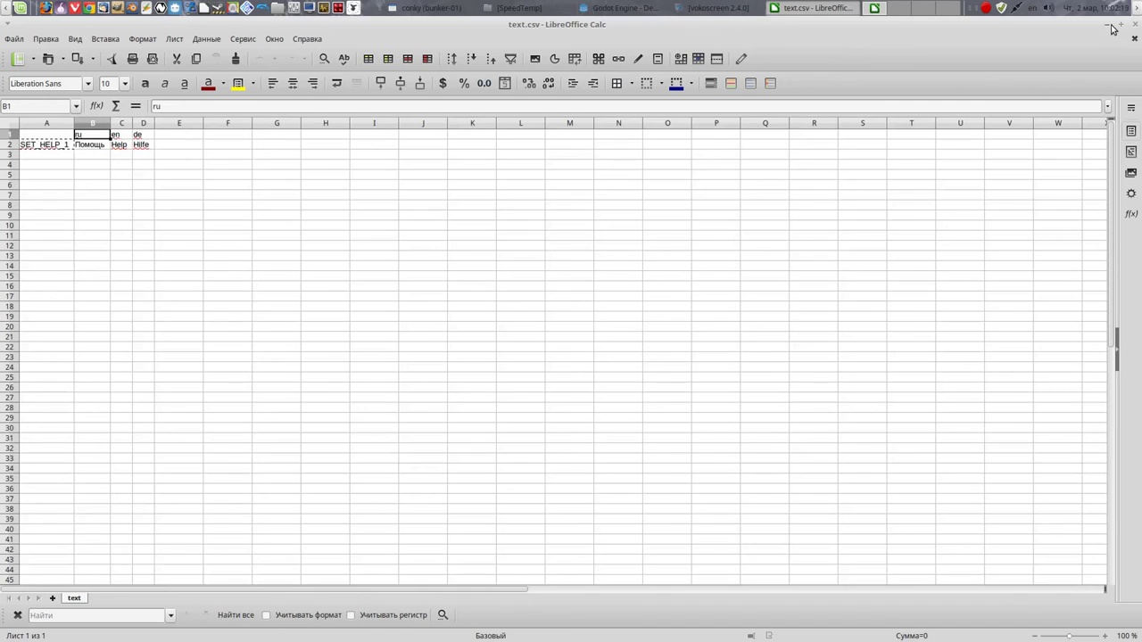
key(alt+Tab)
Highlight the set_text(tr("SET_HELP_1")) call on line 14 of Menu.gd
click(325, 273)
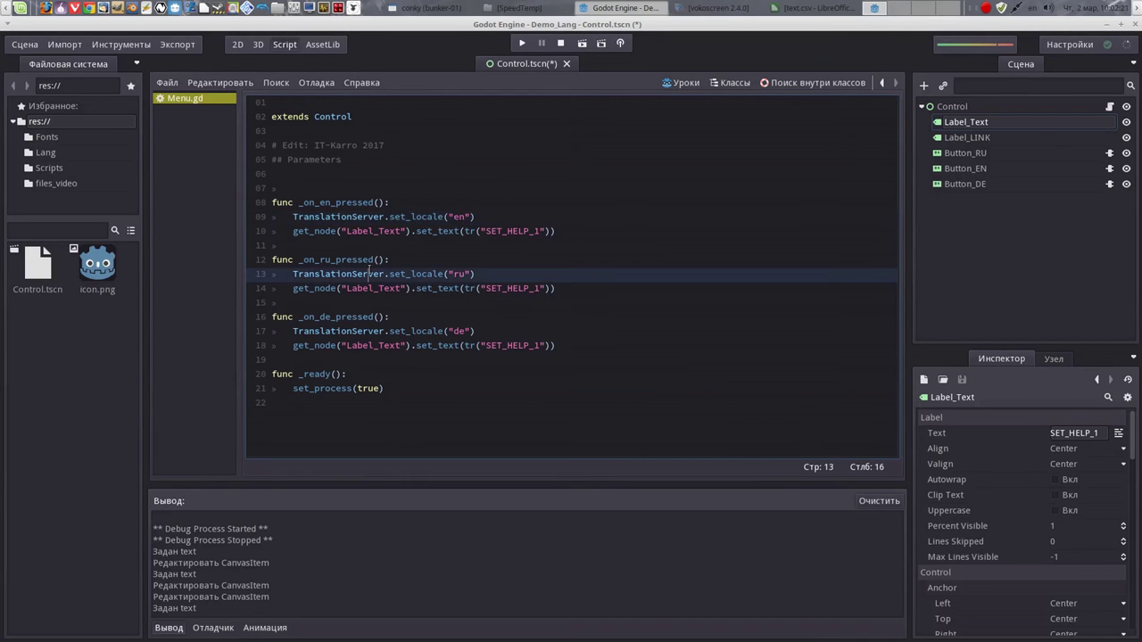
drag(294, 289, 558, 290)
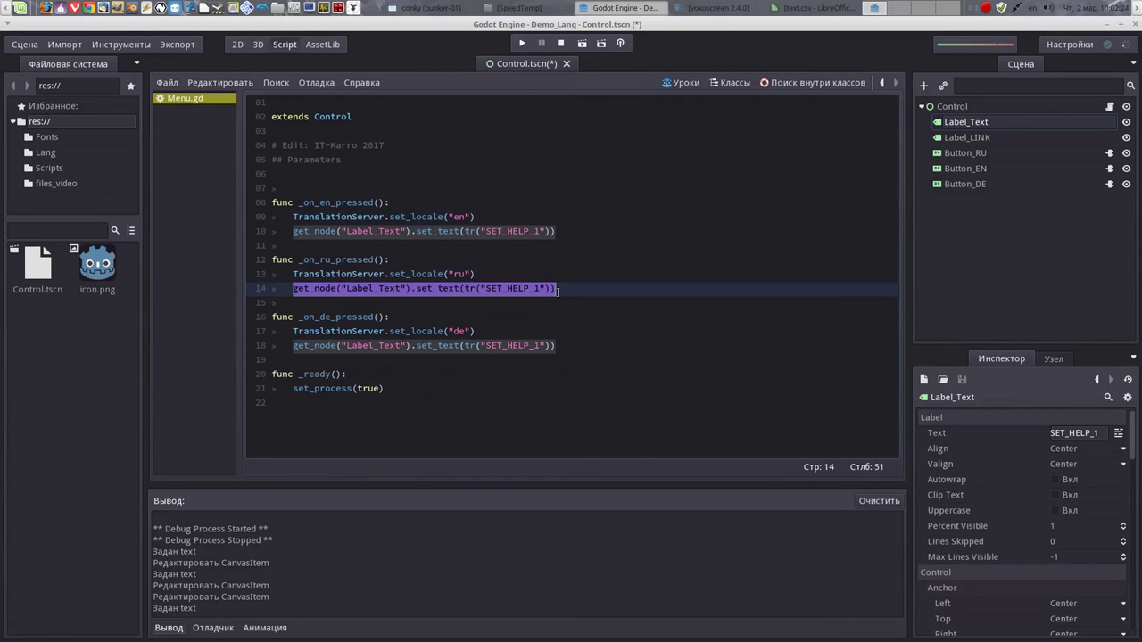
drag(412, 288, 453, 288)
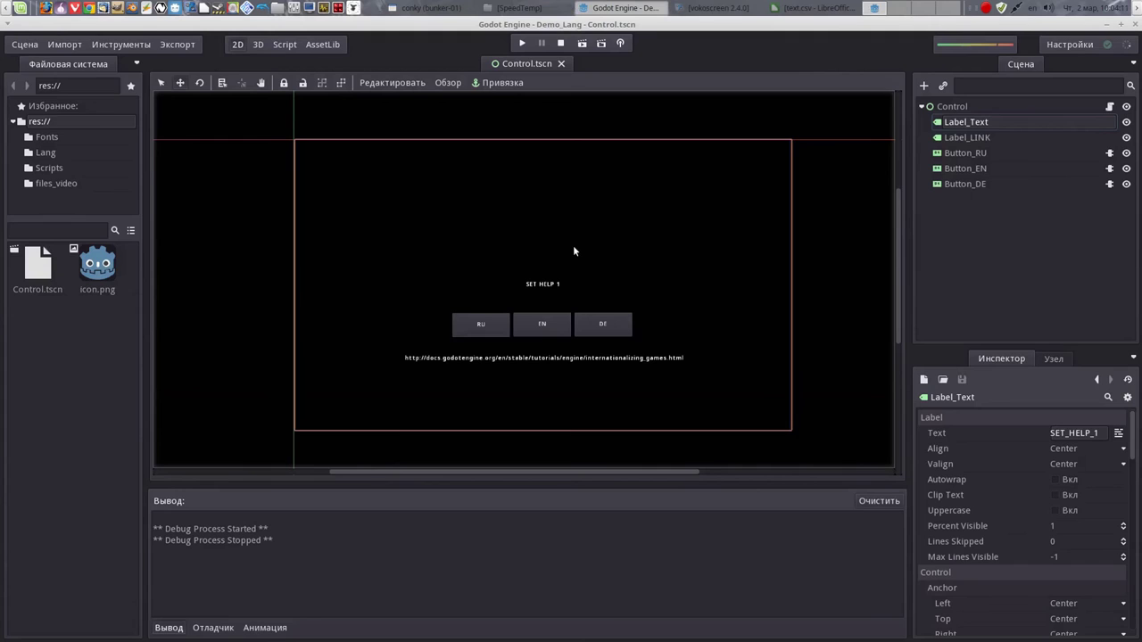
Run the Demo_Lang scene and check its Help and Hilfe labels against text.csv in Calc
click(582, 42)
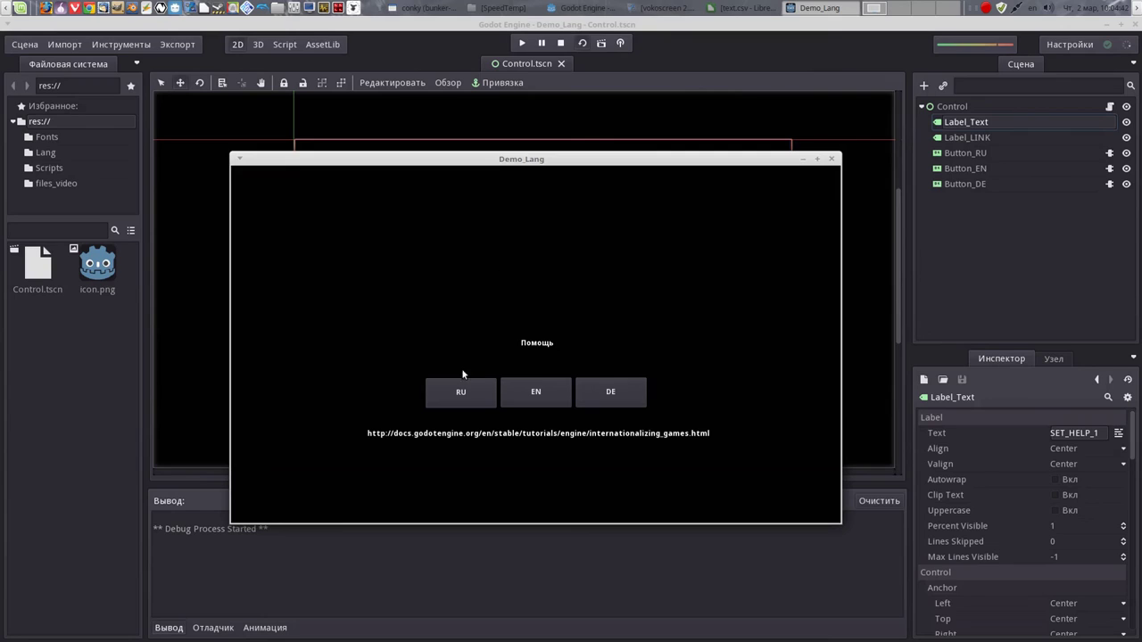
click(536, 395)
click(738, 8)
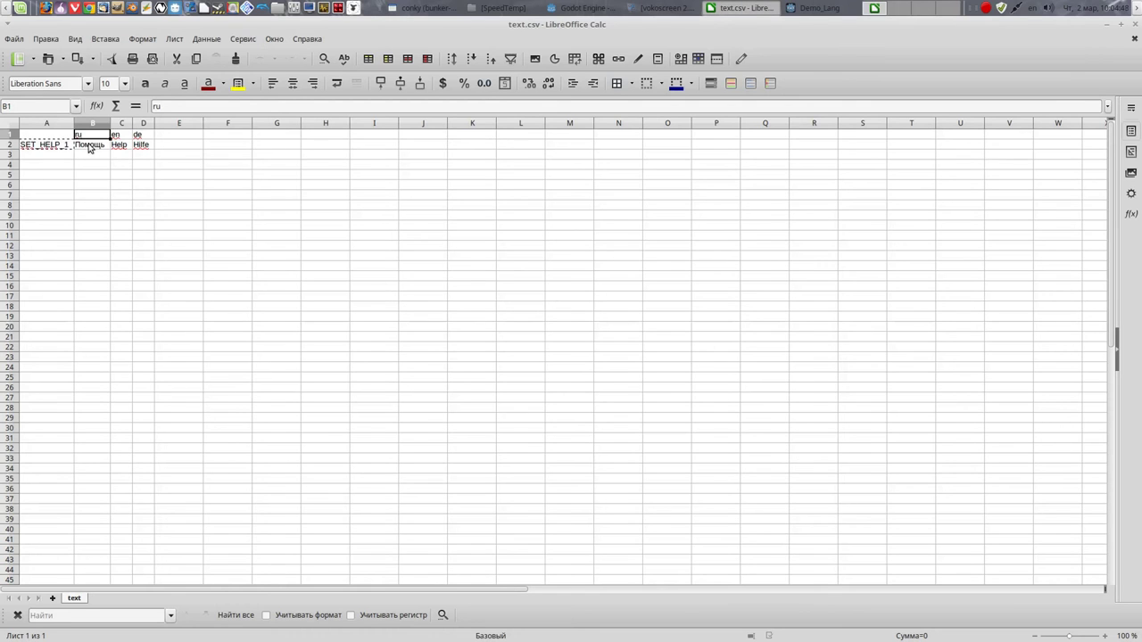
click(1105, 26)
click(627, 392)
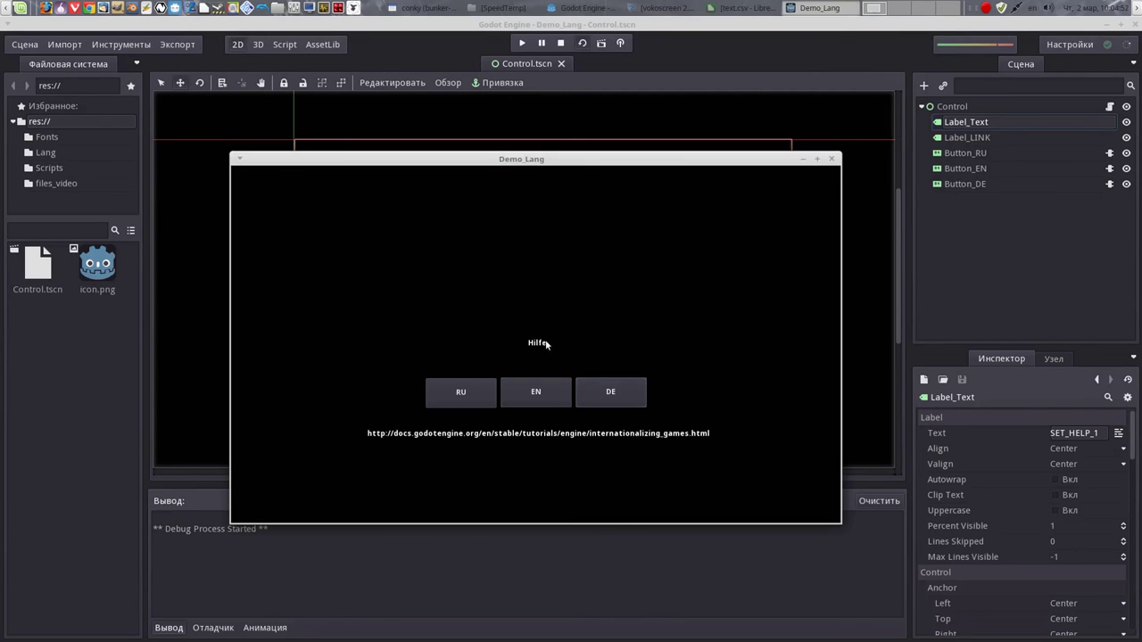
click(739, 8)
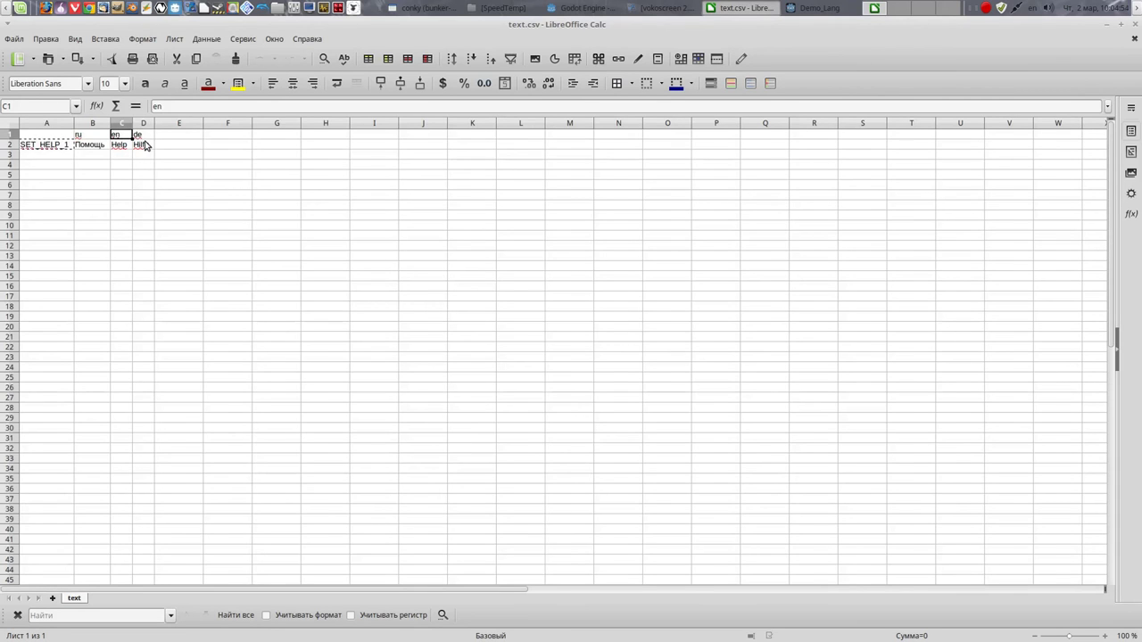
click(144, 134)
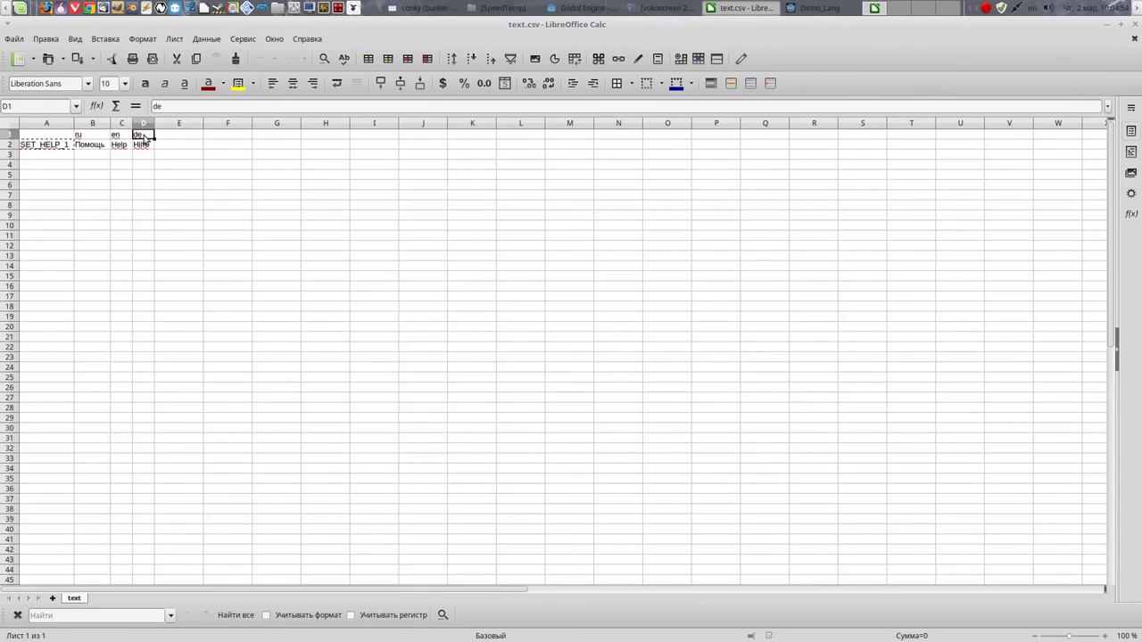
click(1106, 25)
Cycle the label repeatedly through Помощь, Help and Hilfe with the RU, EN and DE buttons
click(461, 394)
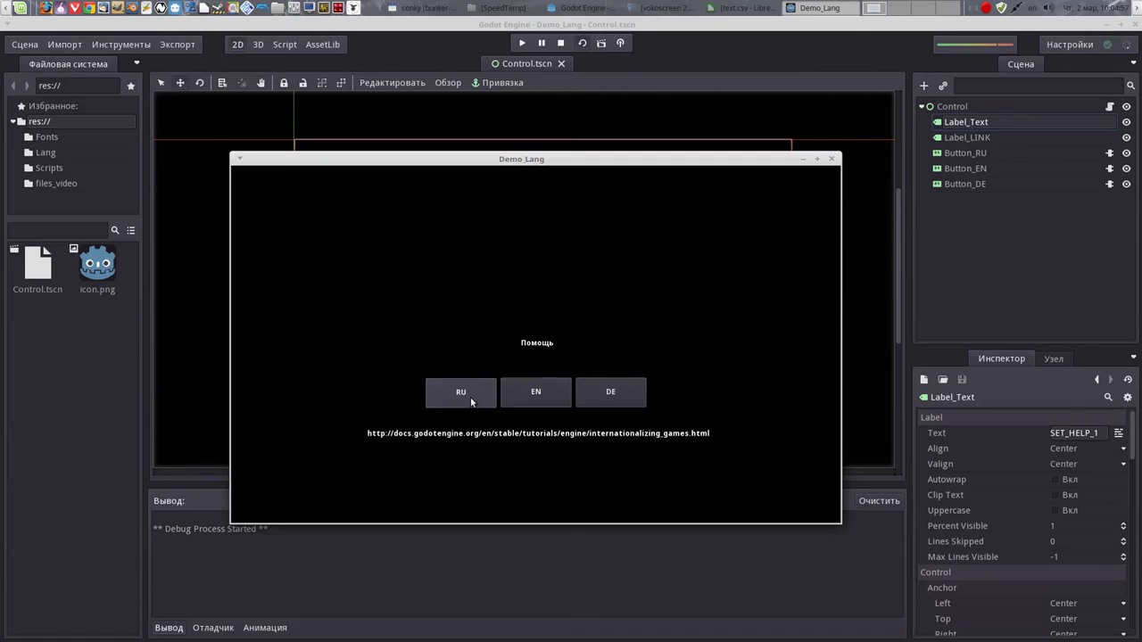
click(546, 397)
click(612, 399)
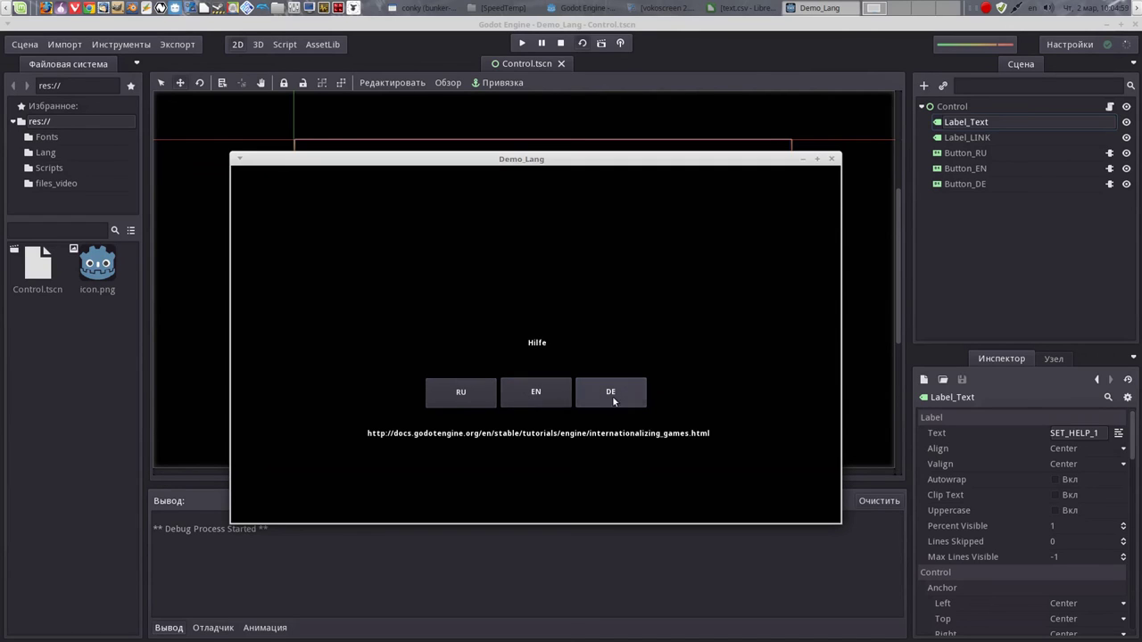
click(523, 398)
click(471, 400)
click(520, 397)
click(610, 397)
click(470, 398)
click(538, 398)
click(610, 397)
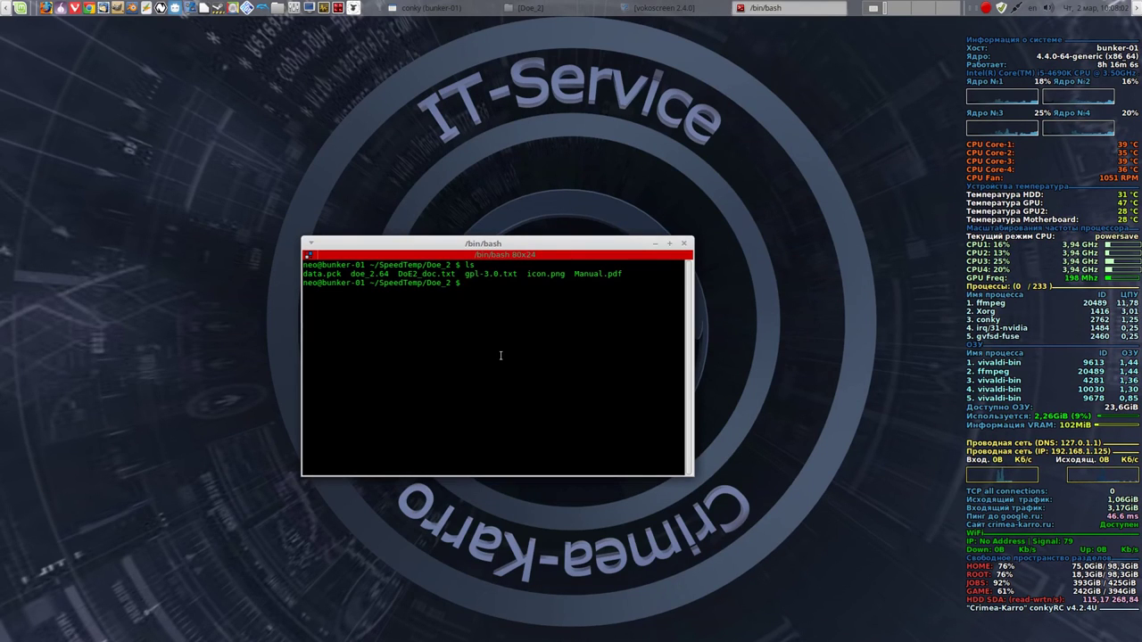
Paste and run the ./doe_2.64 launch command, then nudge the game window left and down
right_click(472, 307)
text(./)
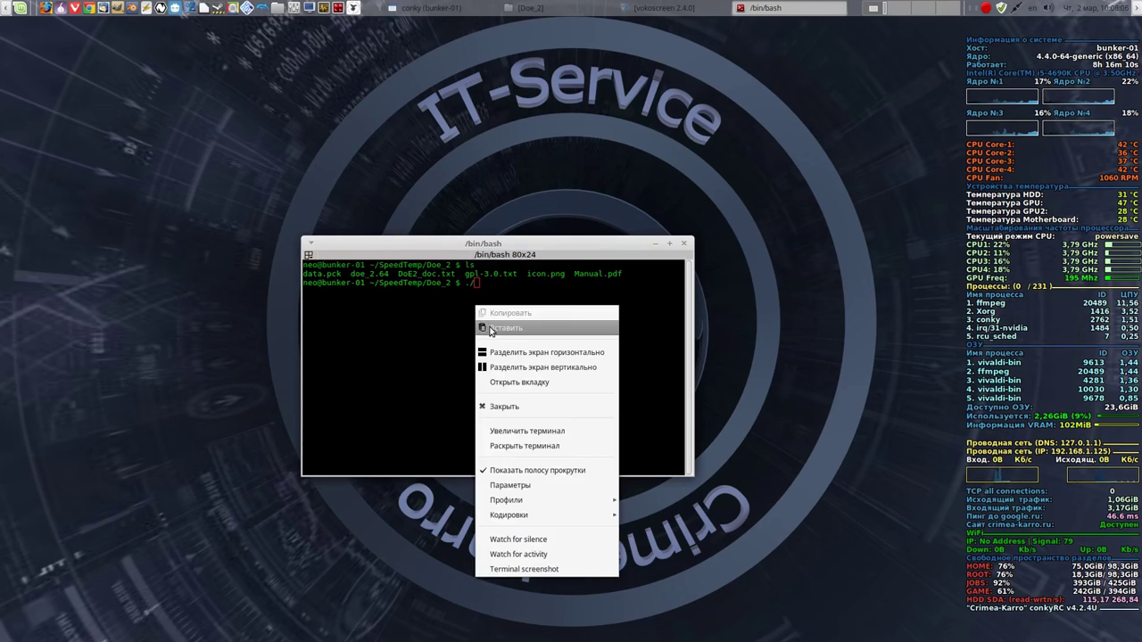
click(504, 328)
key(Return)
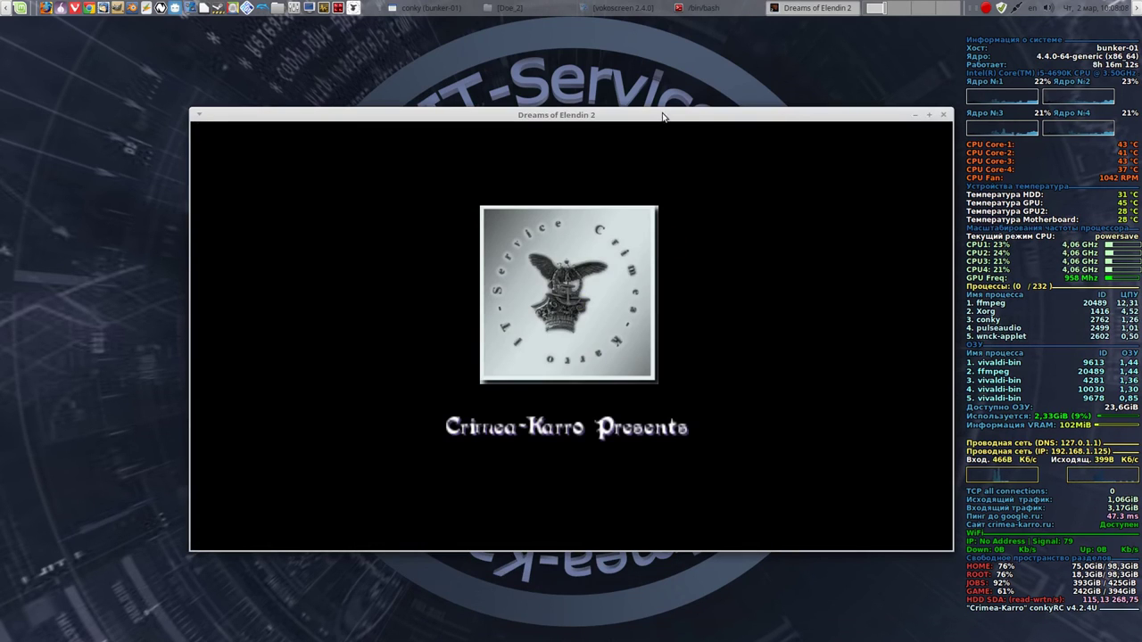
drag(659, 115, 588, 133)
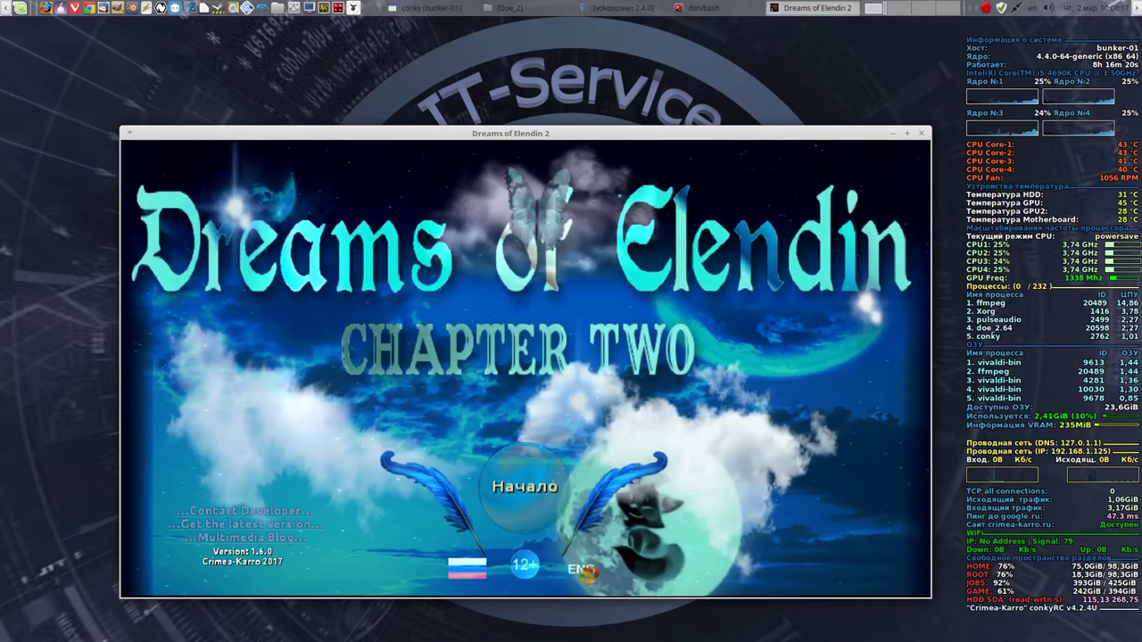
Toggle the title screen English, Russian, English, visit level selection and settings, then quit
click(580, 567)
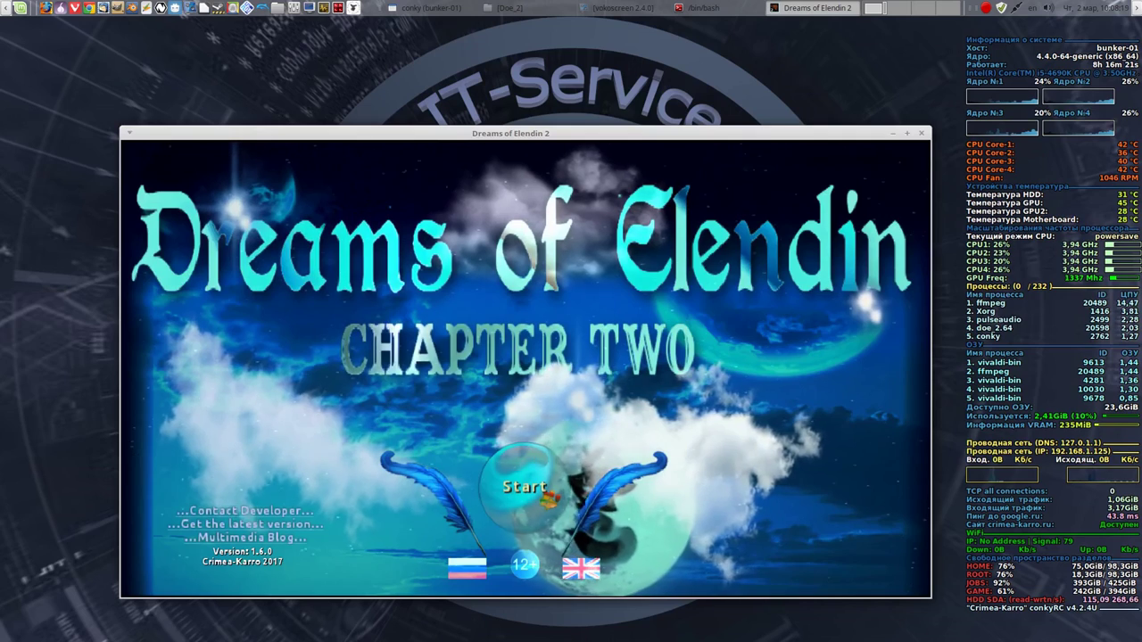
click(467, 566)
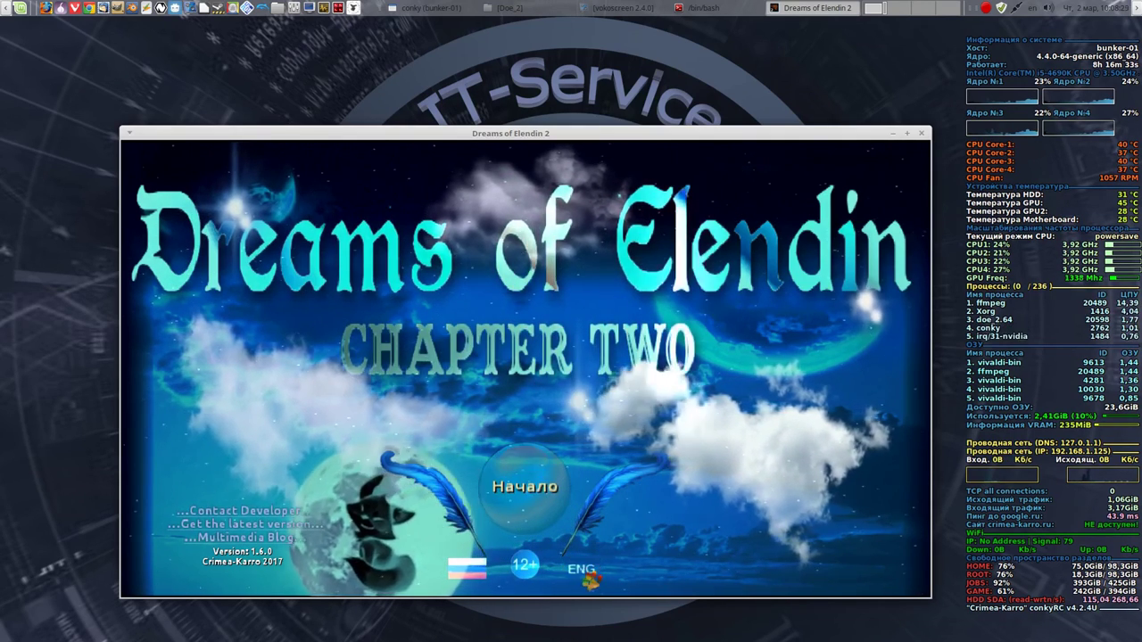
click(580, 568)
click(528, 489)
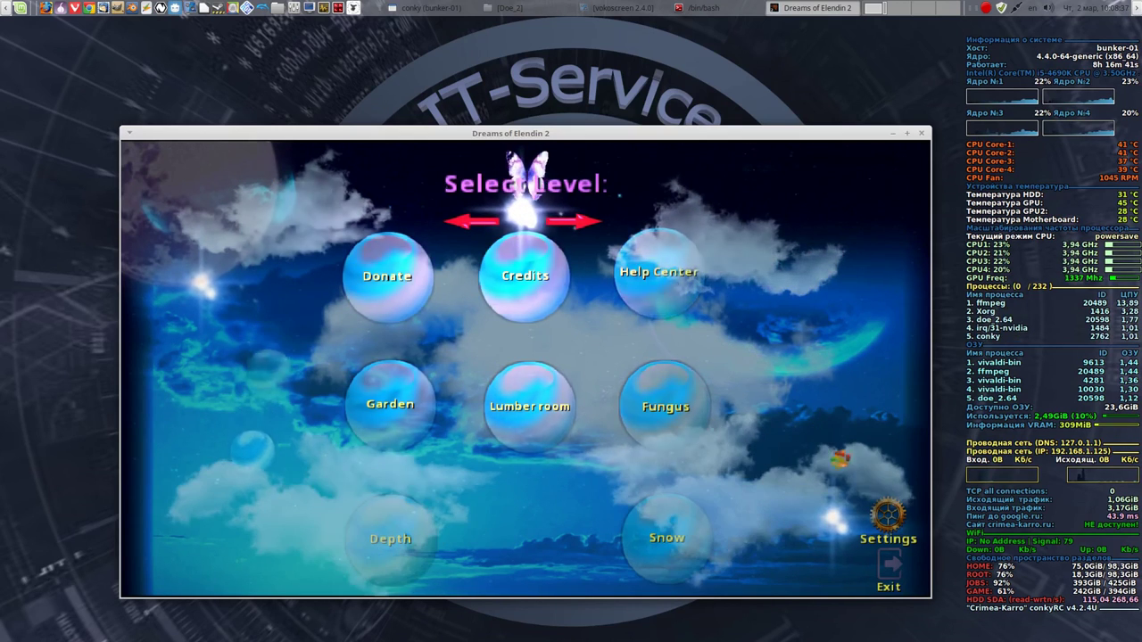
click(885, 518)
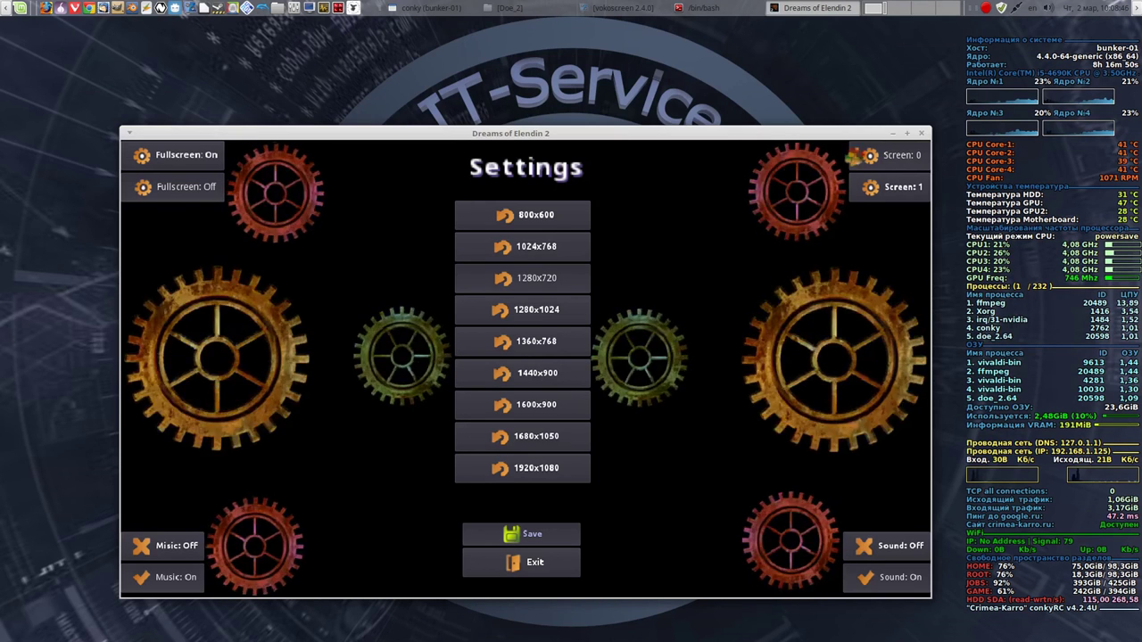
click(923, 134)
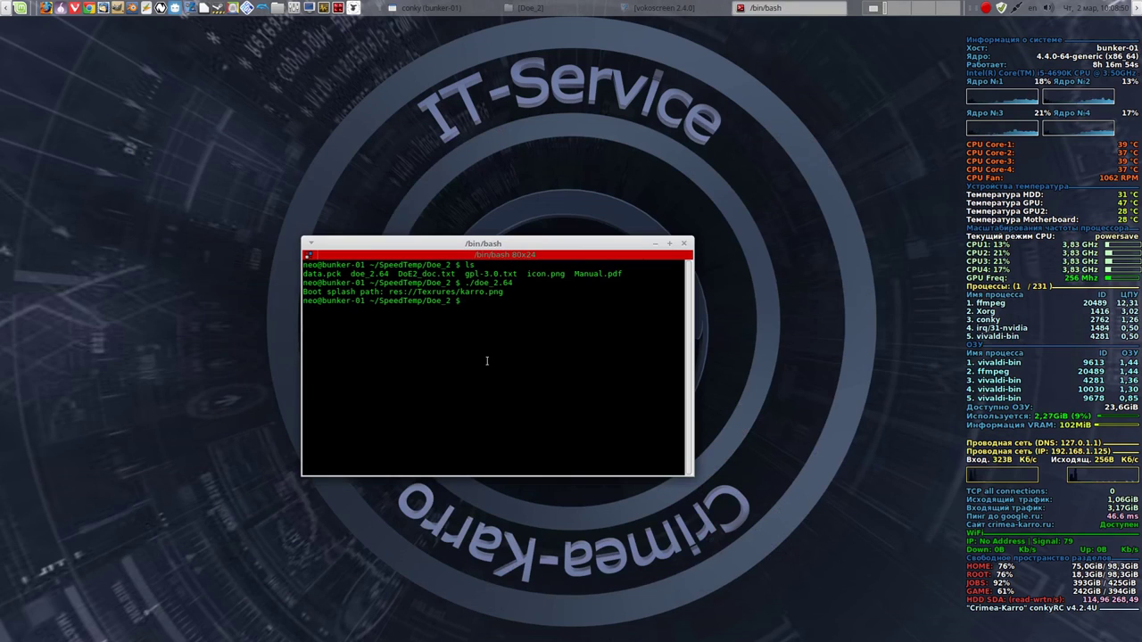
Relaunch the game as ./doe_2.64 -lang en so it starts in English
key(Up)
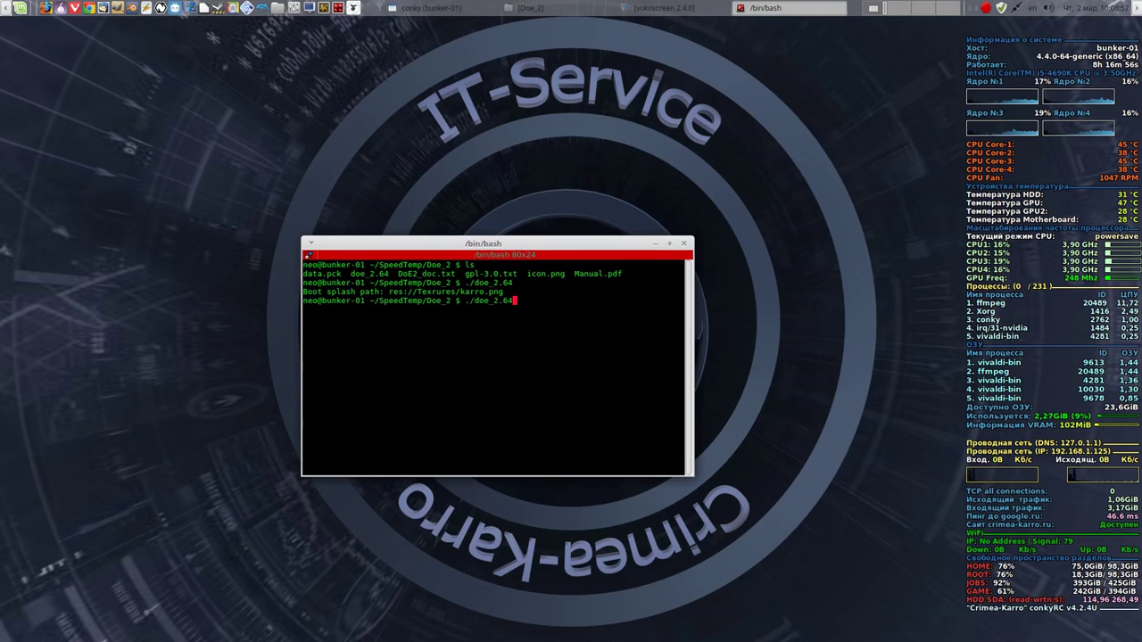
text( -l)
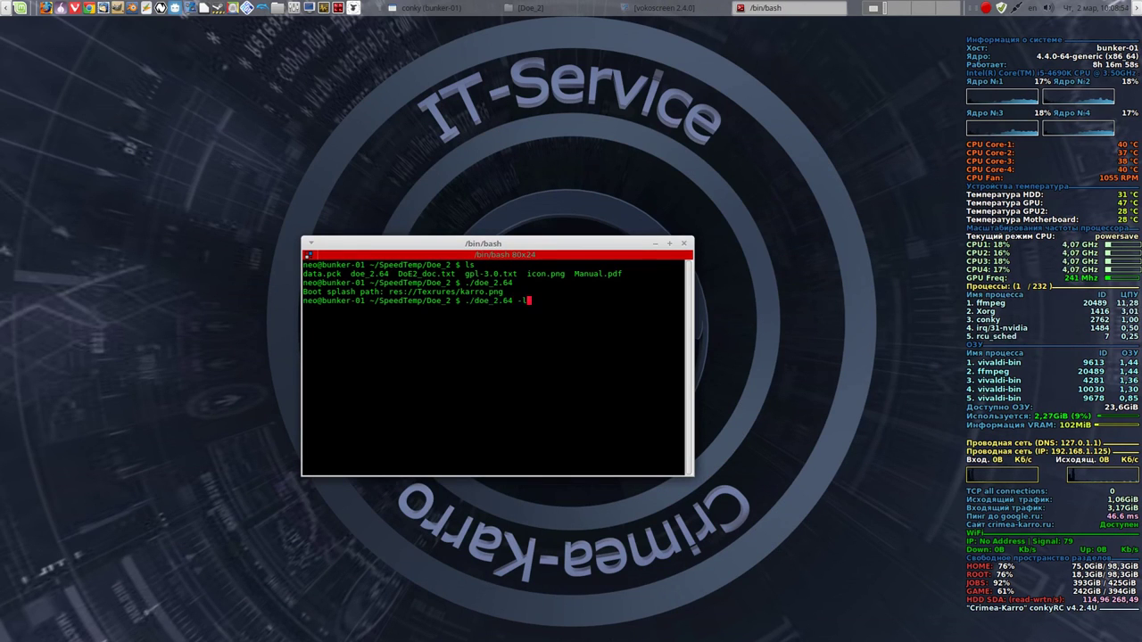
text(ang)
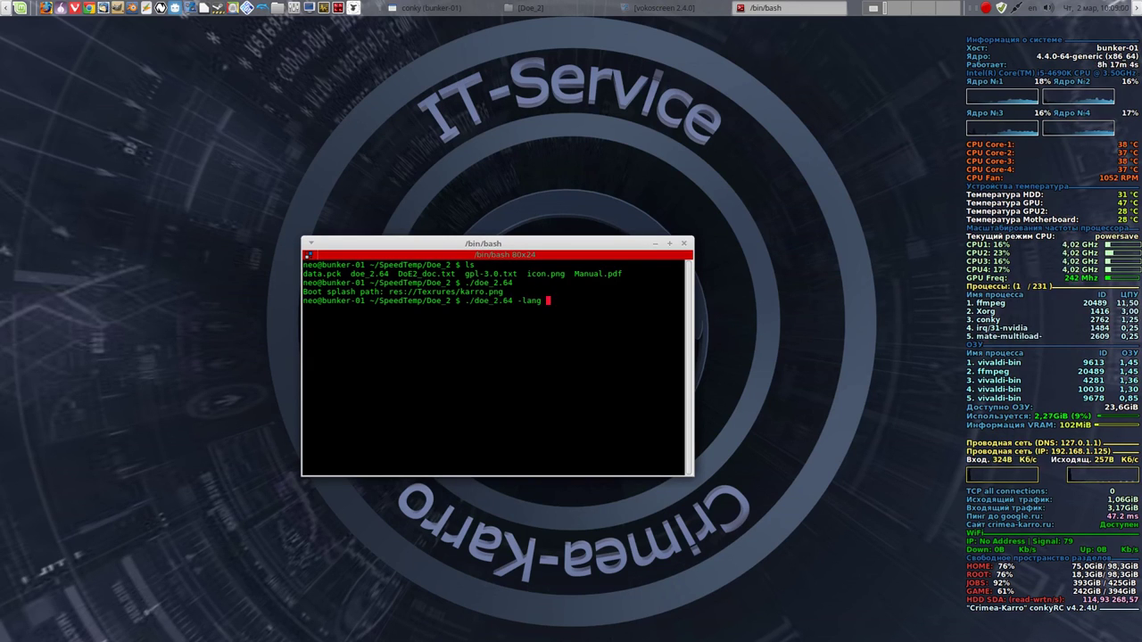
text( en)
key(Return)
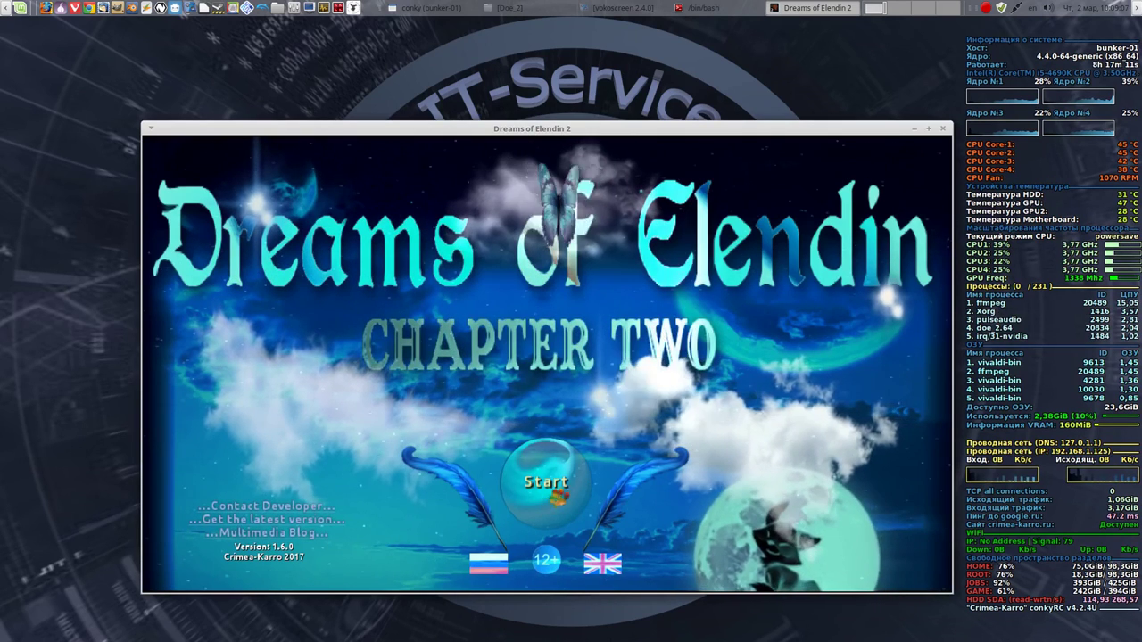
Close the game and rerun the launch command with the language option trimmed
click(944, 130)
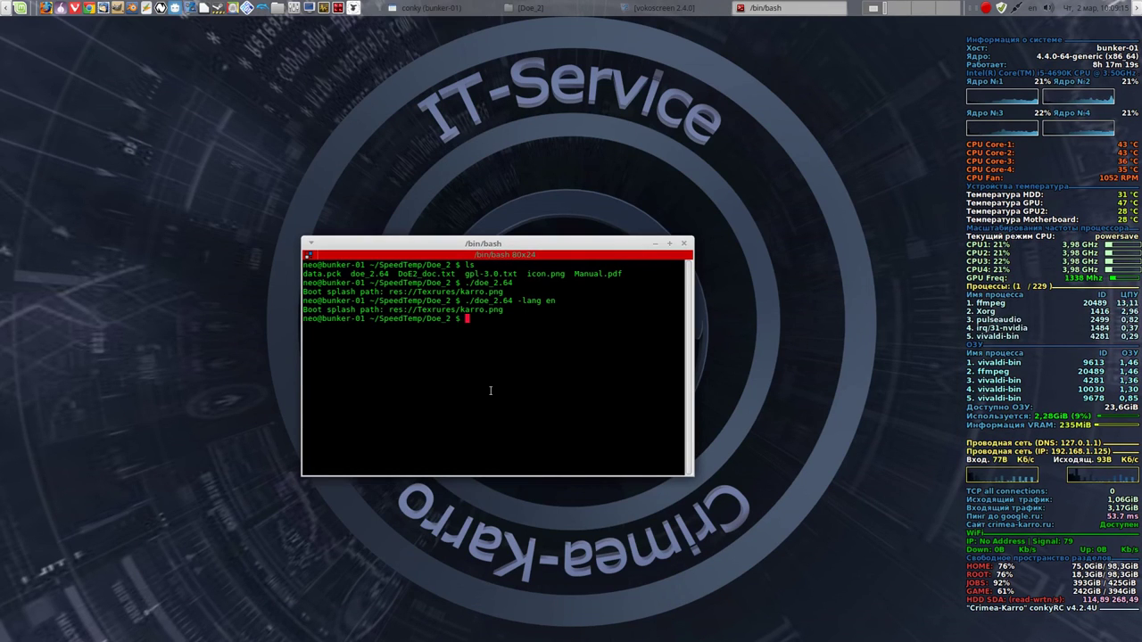
key(Up)
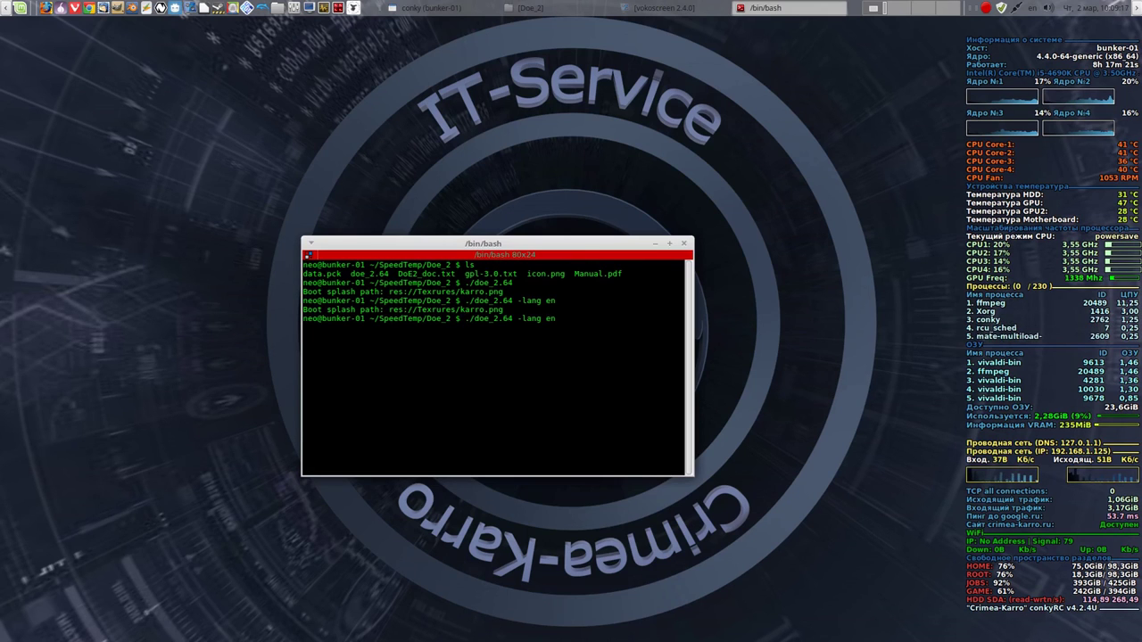
key(BackSpace)
key(BackSpace)
key(BackSpace)
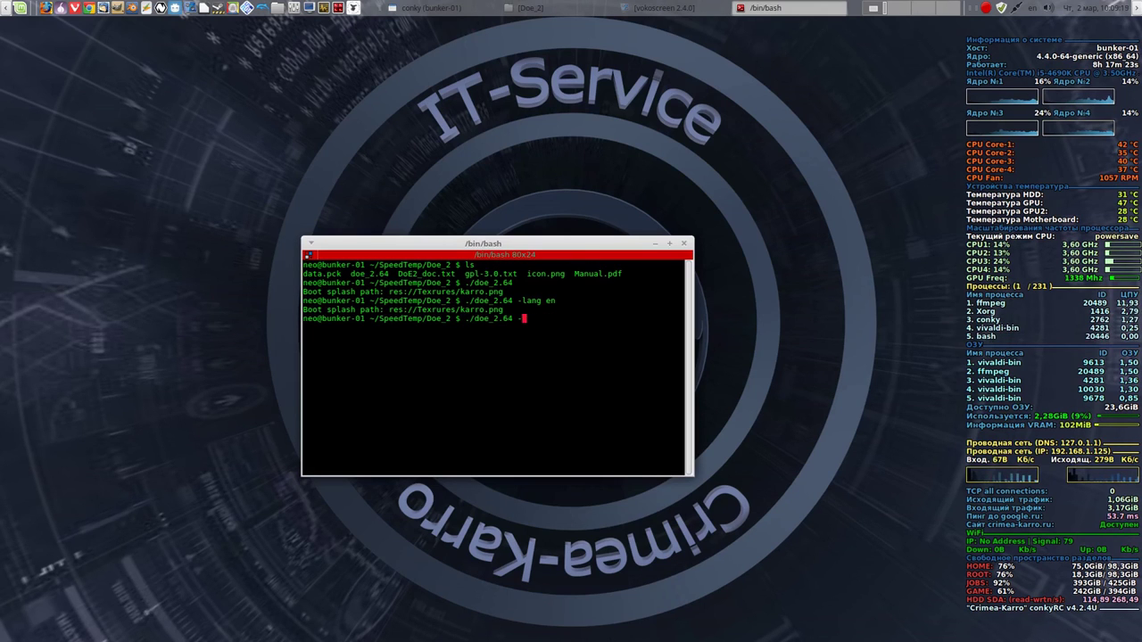
key(Return)
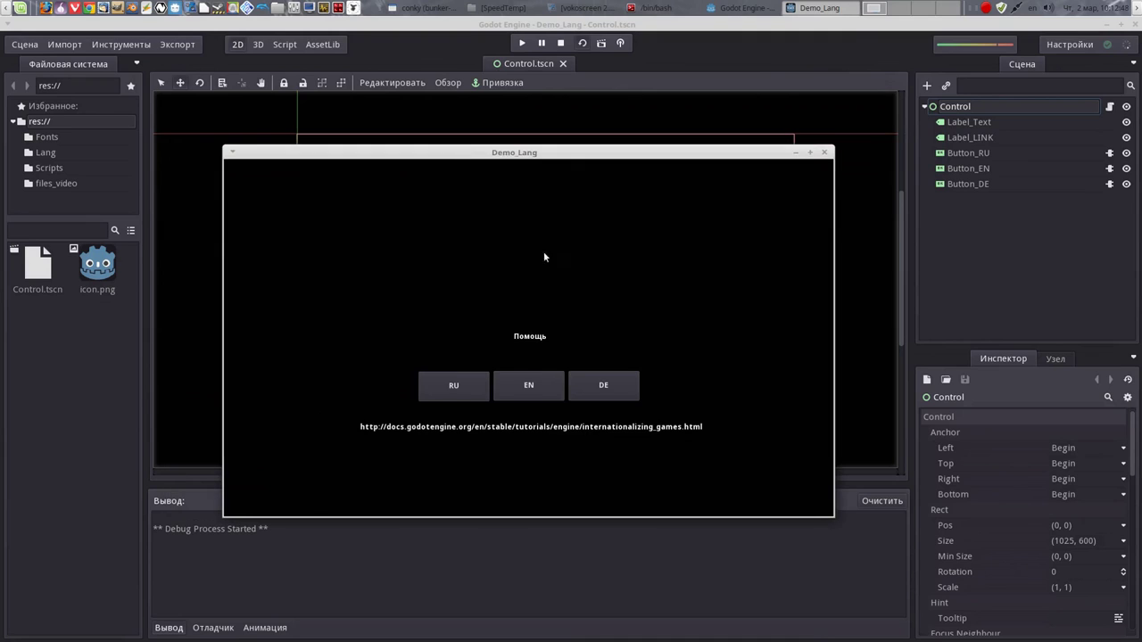
Switch the Demo_Lang label to Help, Hilfe, Помощь and finally Help again
click(535, 382)
click(612, 389)
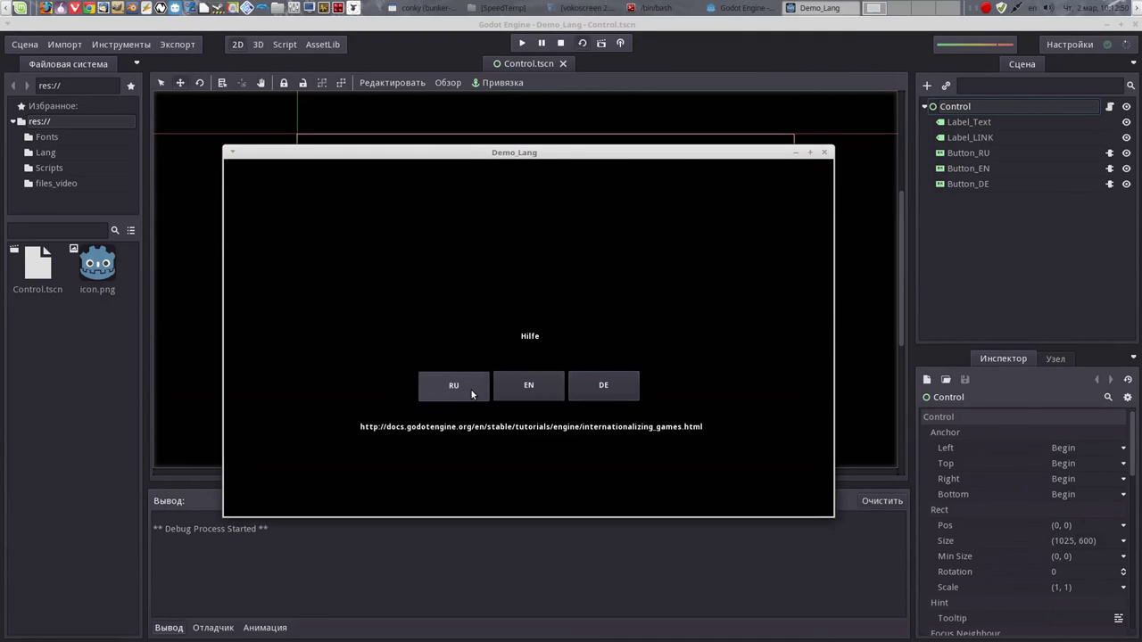
click(475, 394)
click(533, 388)
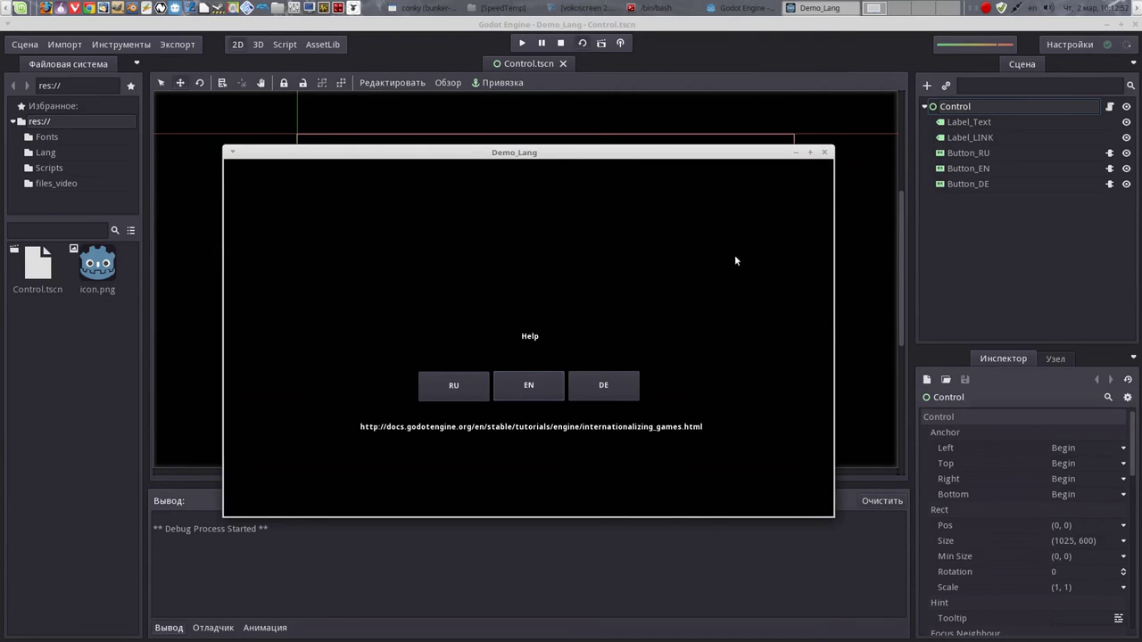